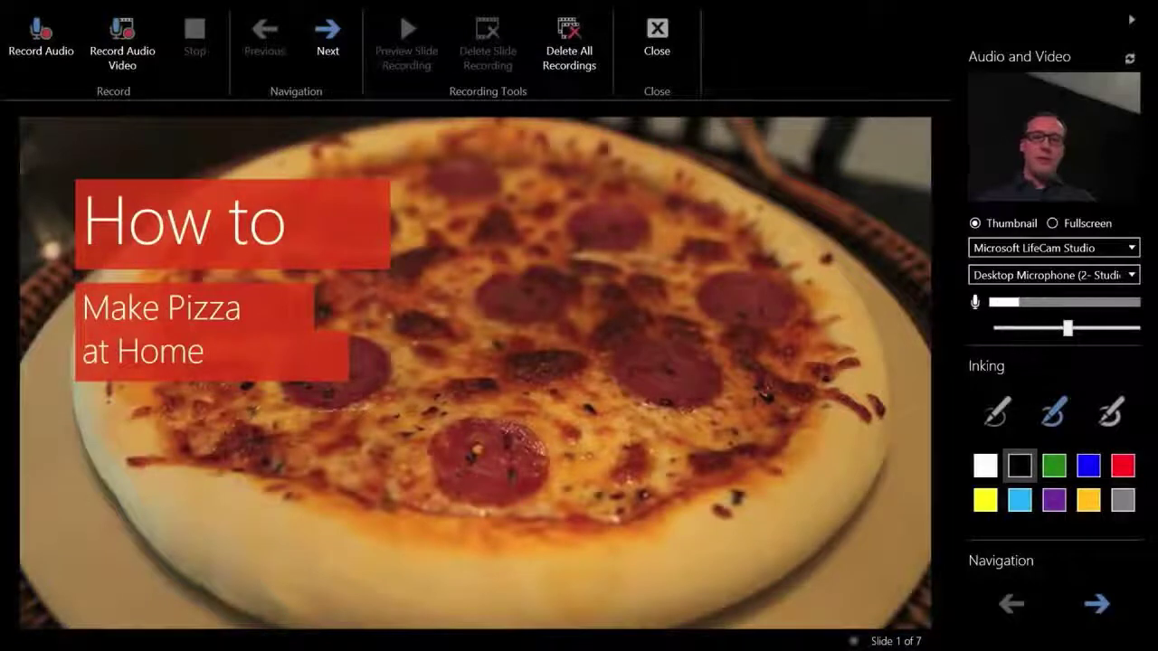
Step: Record audio and video for the title slide while drawing a yellow ink arrow across the pizza towards the upper right, and end the recording
click(988, 503)
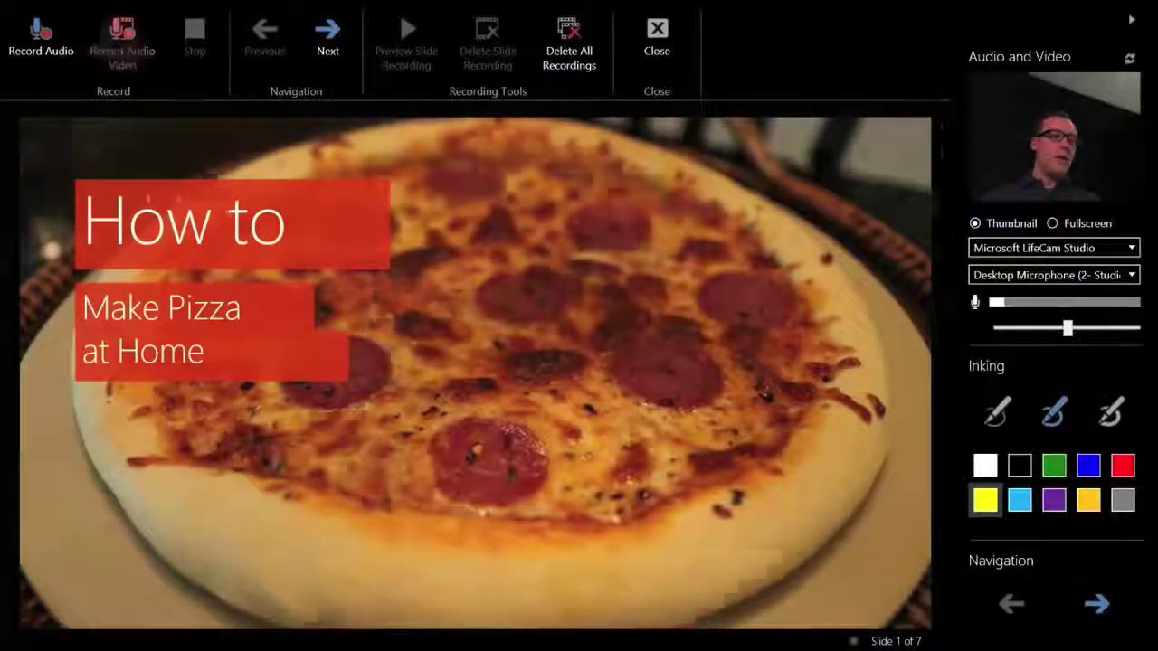
click(122, 45)
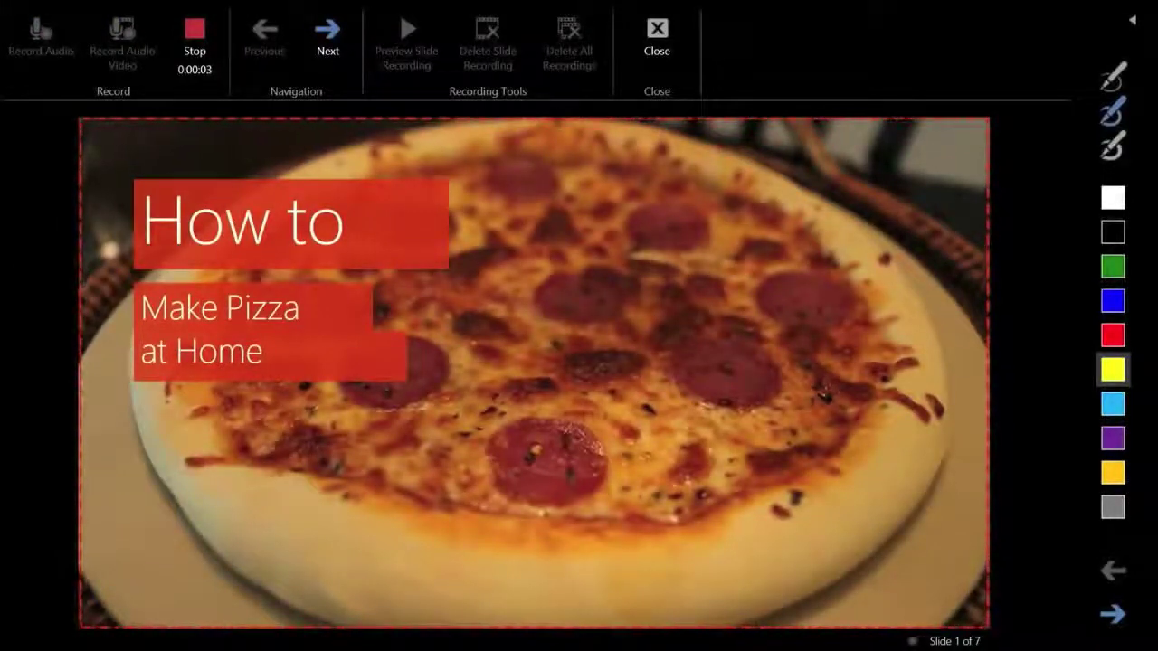
mouse_move(480, 457)
mouse_down()
mouse_move(651, 272)
mouse_move(724, 276)
mouse_move(693, 180)
mouse_move(676, 181)
mouse_up()
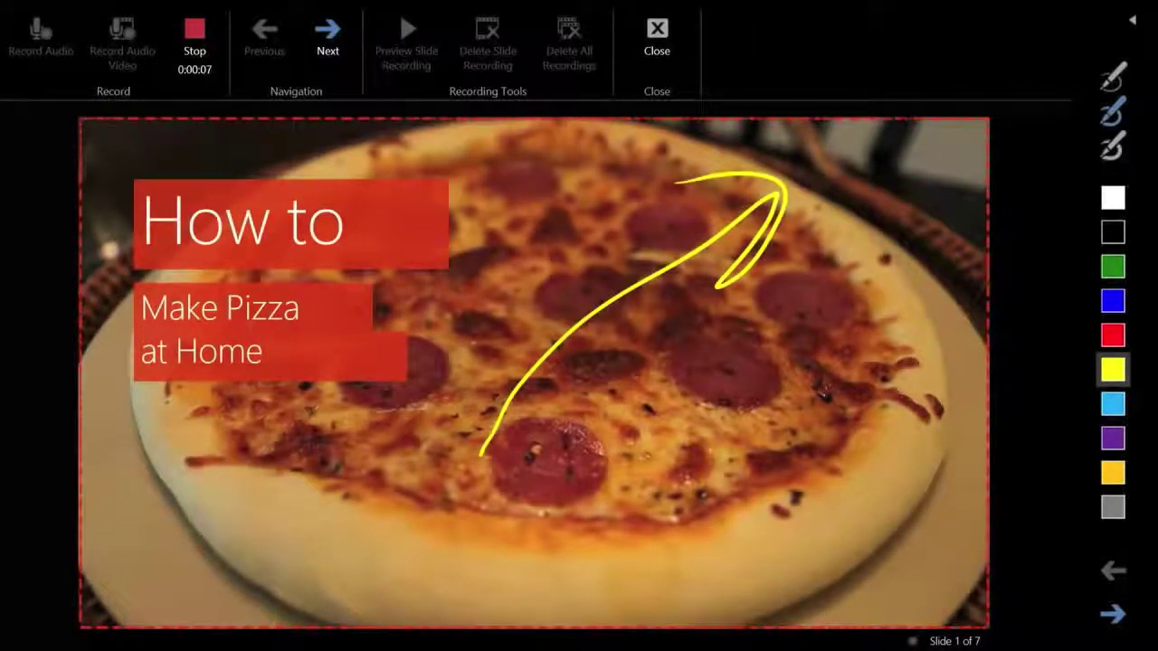
click(194, 37)
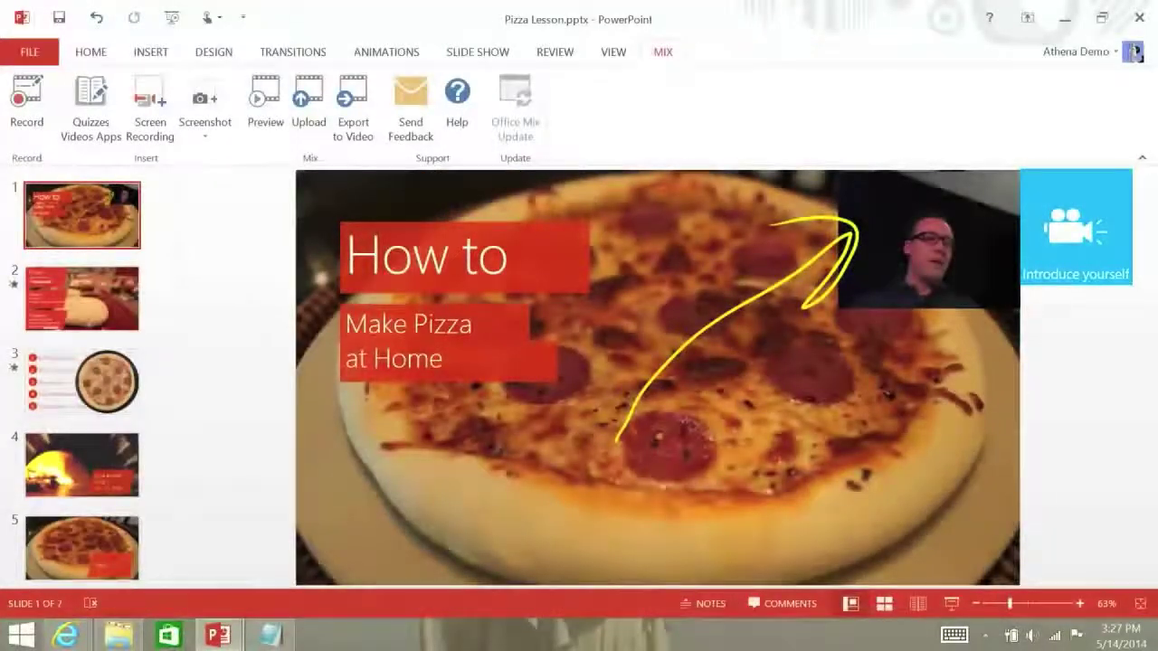
Step: Enlarge the webcam video on the title slide towards its centre and shift the yellow arrow down so it clears the video
click(729, 309)
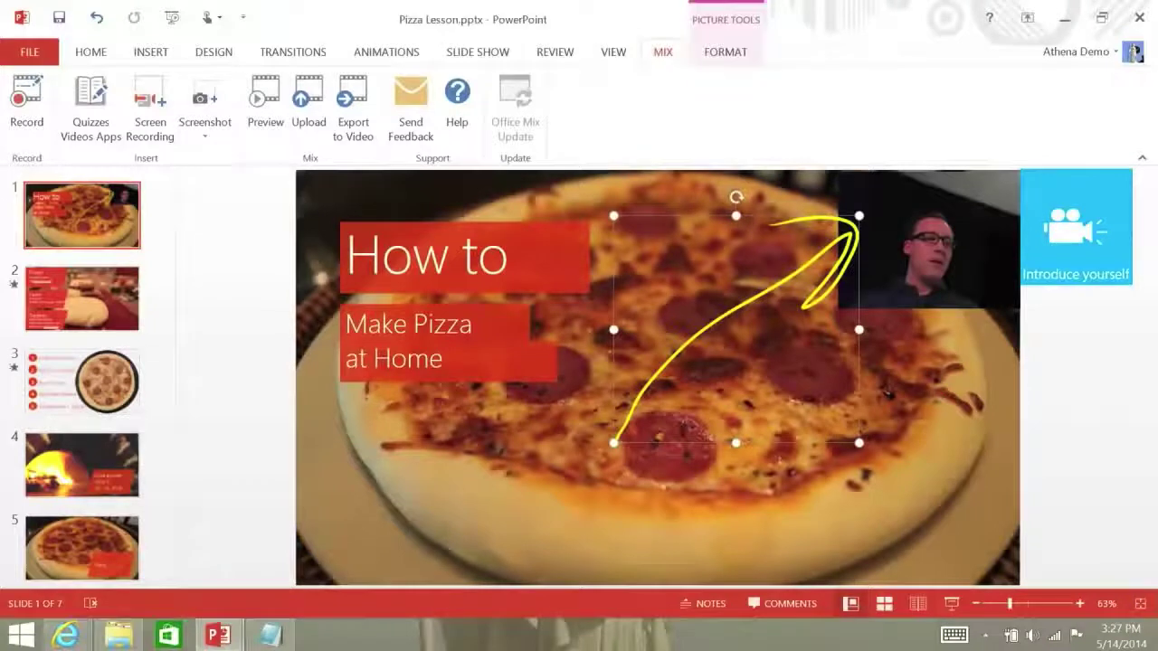
drag(729, 309, 645, 361)
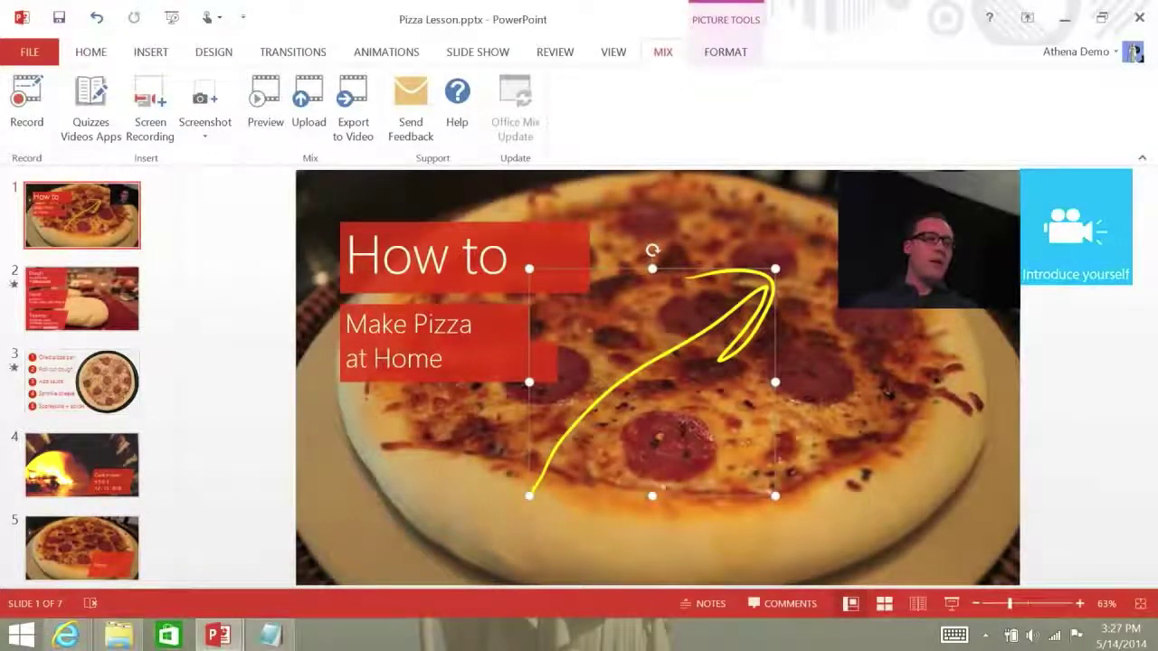
click(929, 241)
drag(839, 309, 741, 384)
click(634, 359)
drag(633, 358, 590, 399)
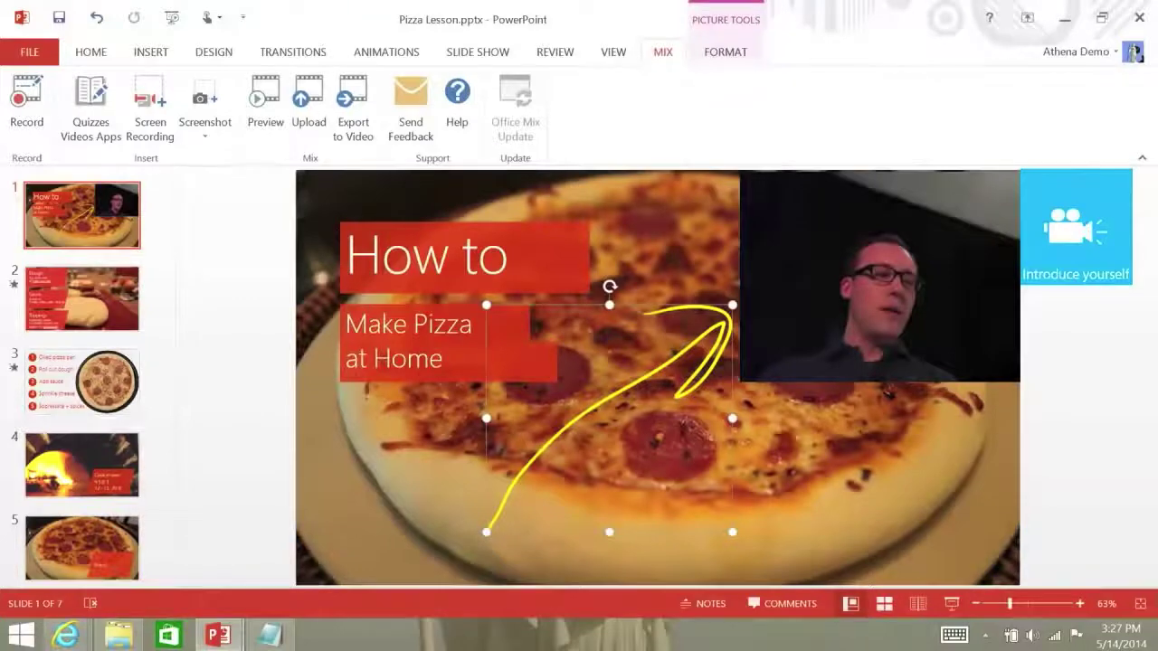
Step: Start an audio-only recording for slide 2 with yellow as the ink colour
click(81, 299)
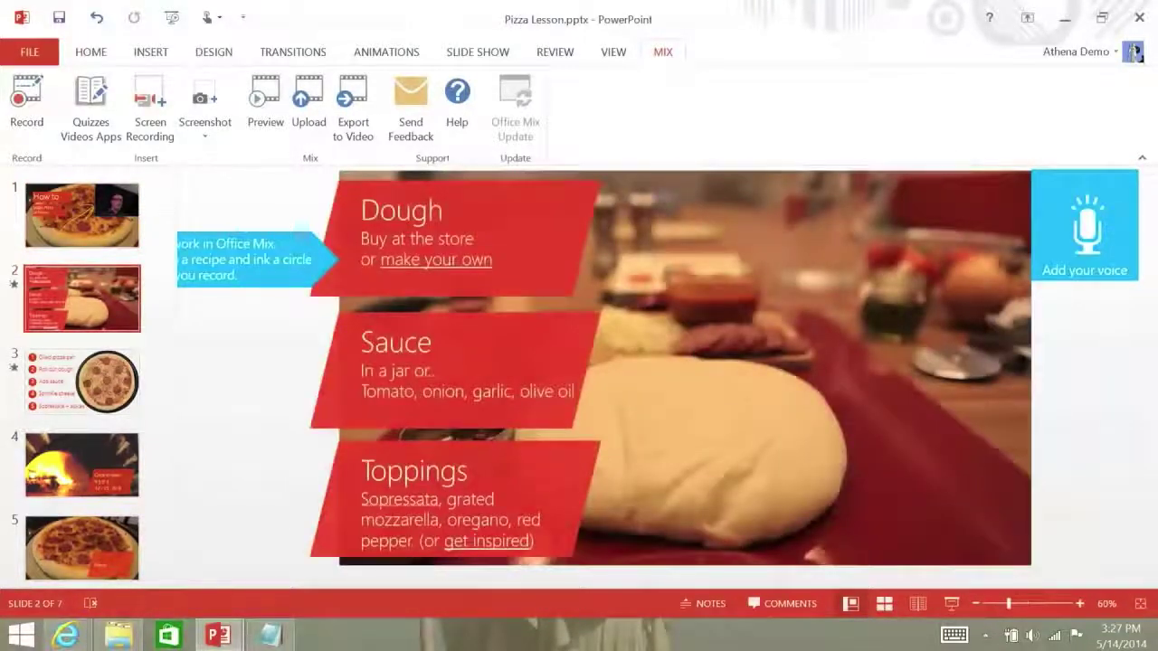
click(27, 95)
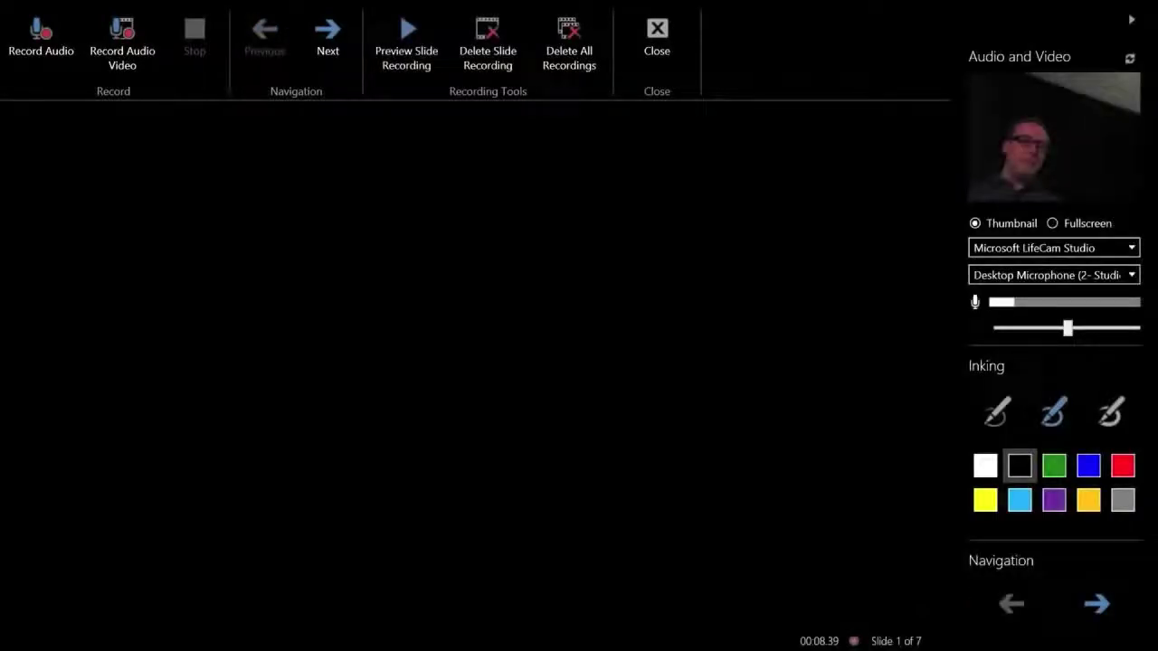
key(Right)
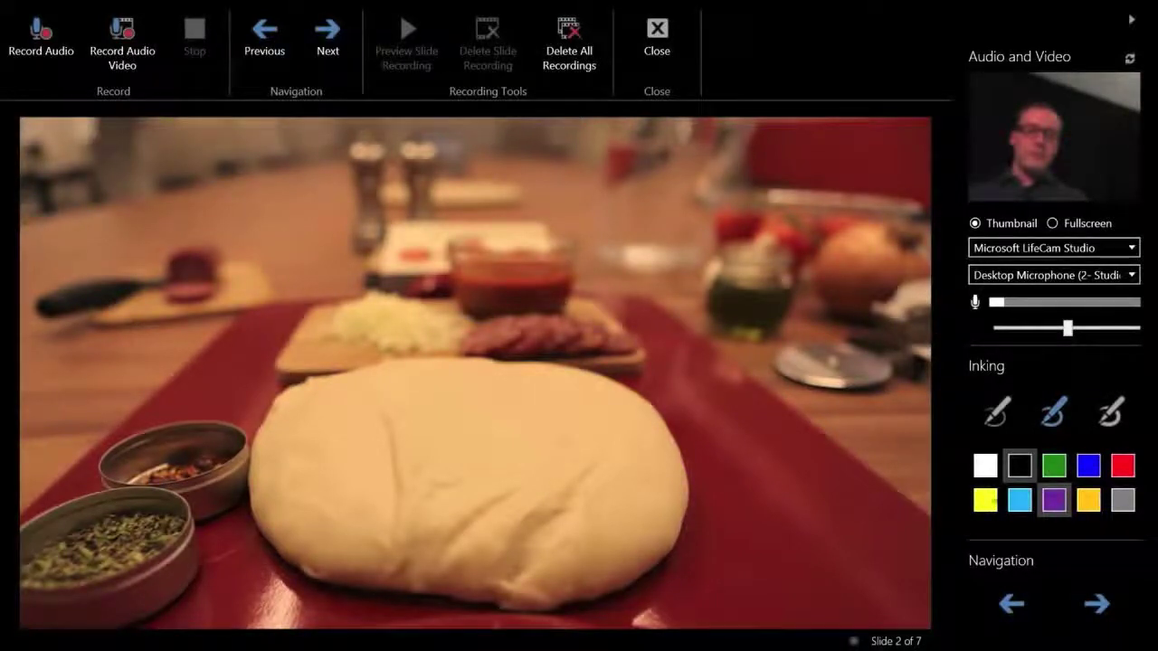
click(984, 500)
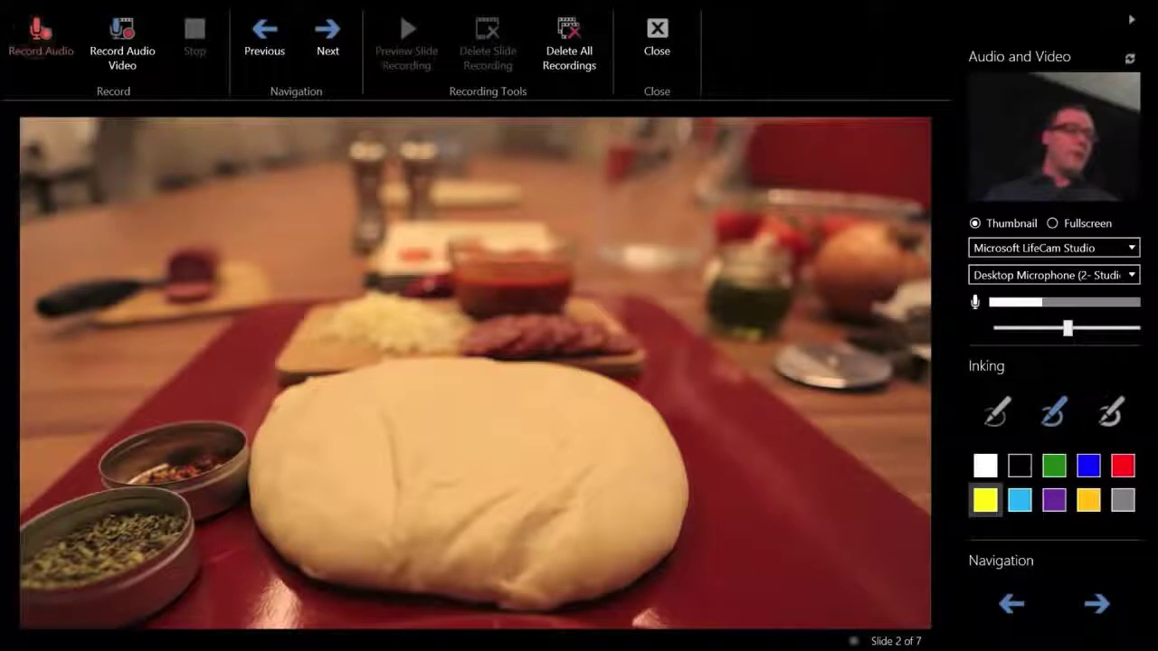
click(40, 36)
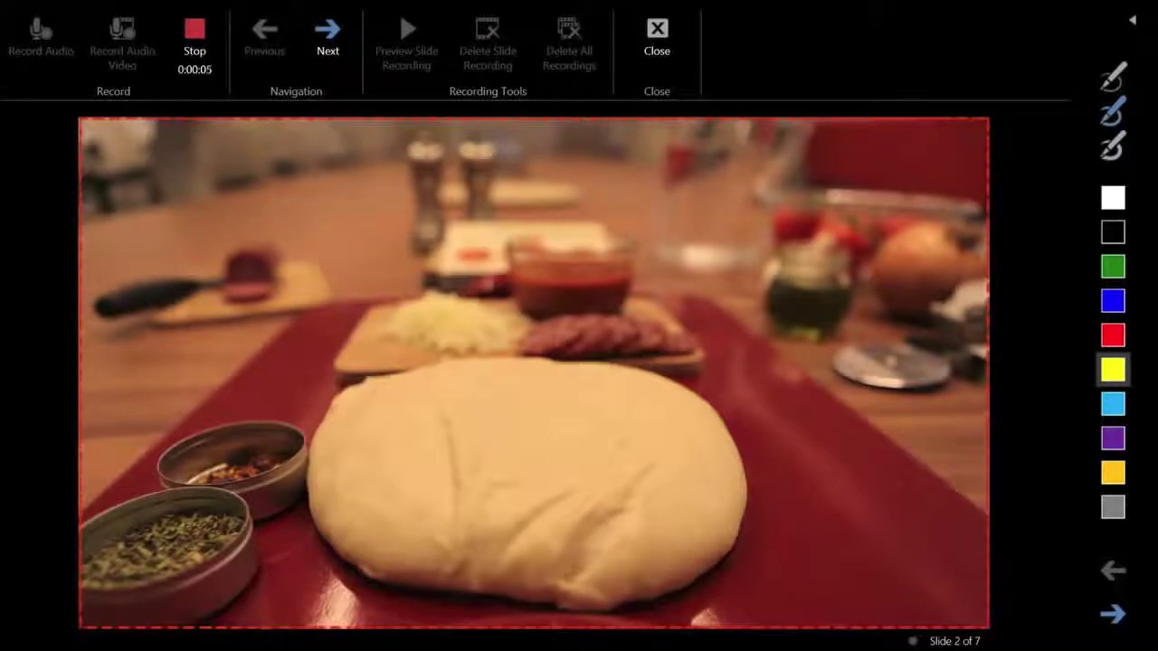
Step: Reveal Dough, Sauce and Toppings while recording, circle "make your own" and "get inspired" in yellow, and end the recording
key(Right)
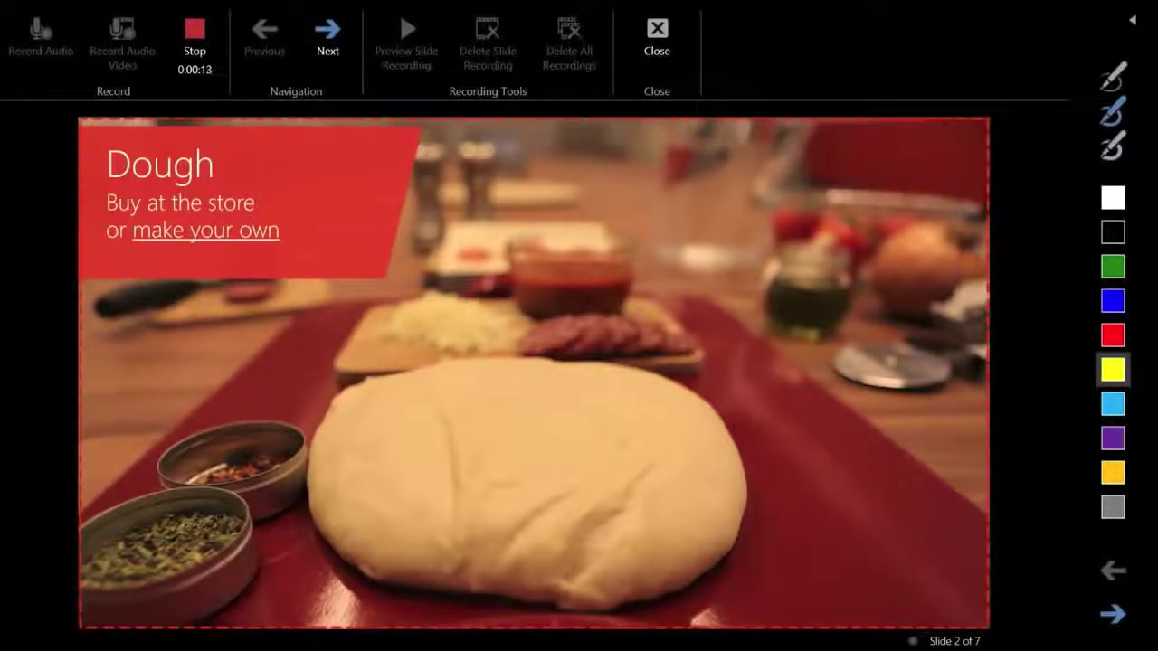
mouse_move(113, 217)
mouse_down()
mouse_move(285, 288)
mouse_move(218, 192)
mouse_move(240, 192)
mouse_up()
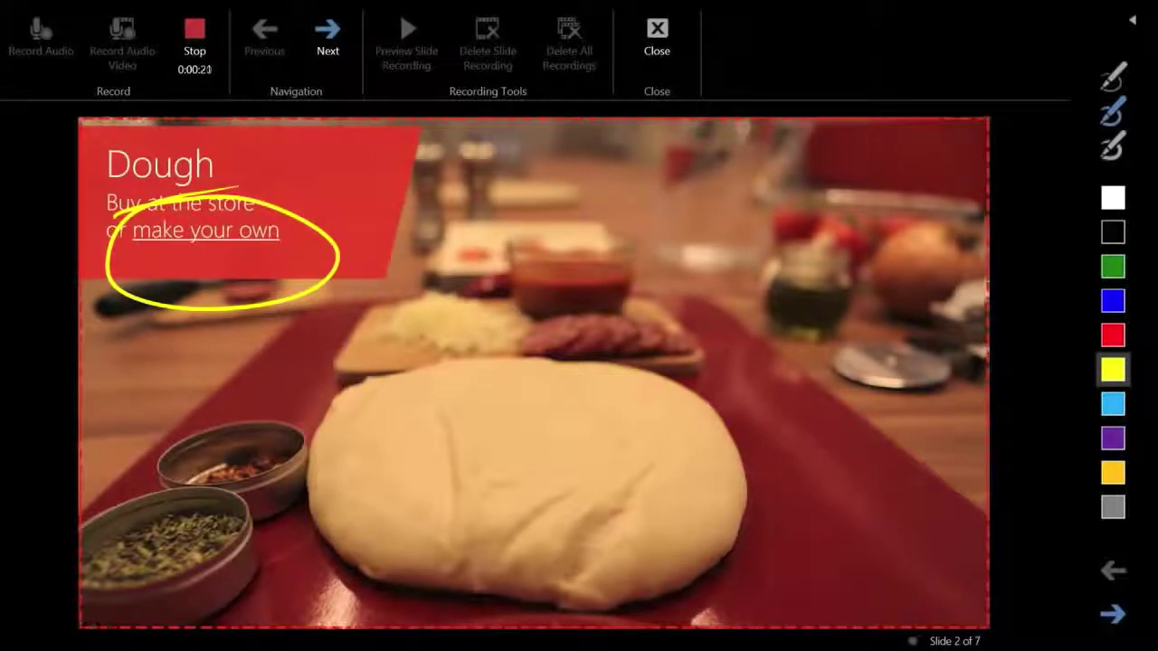
key(Right)
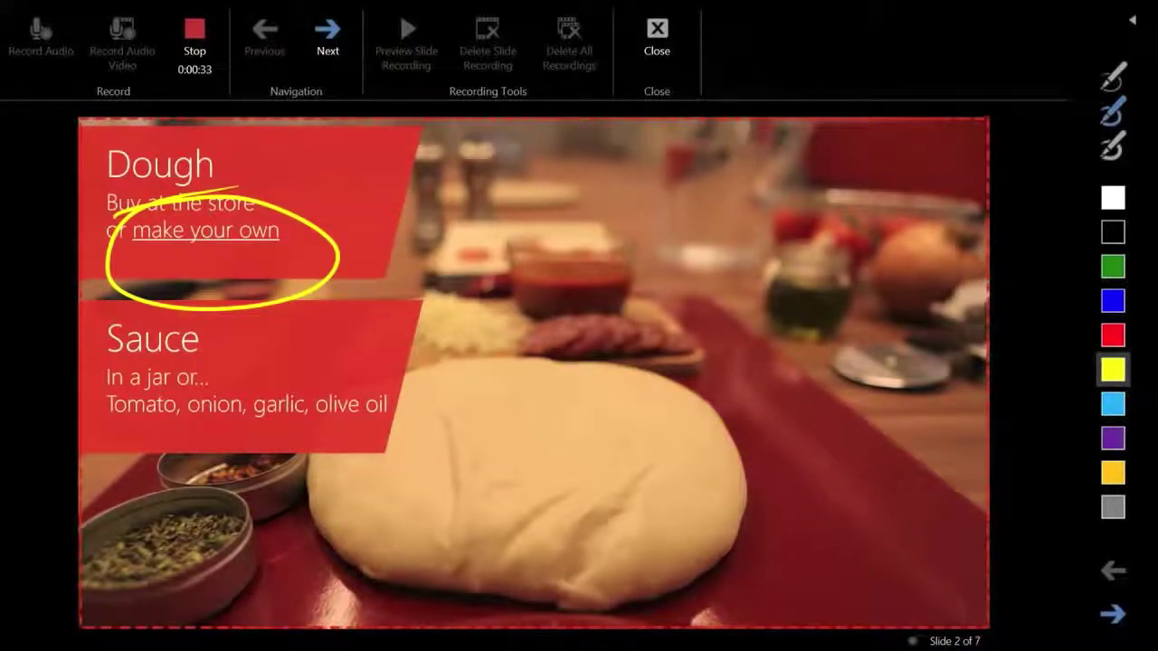
key(Right)
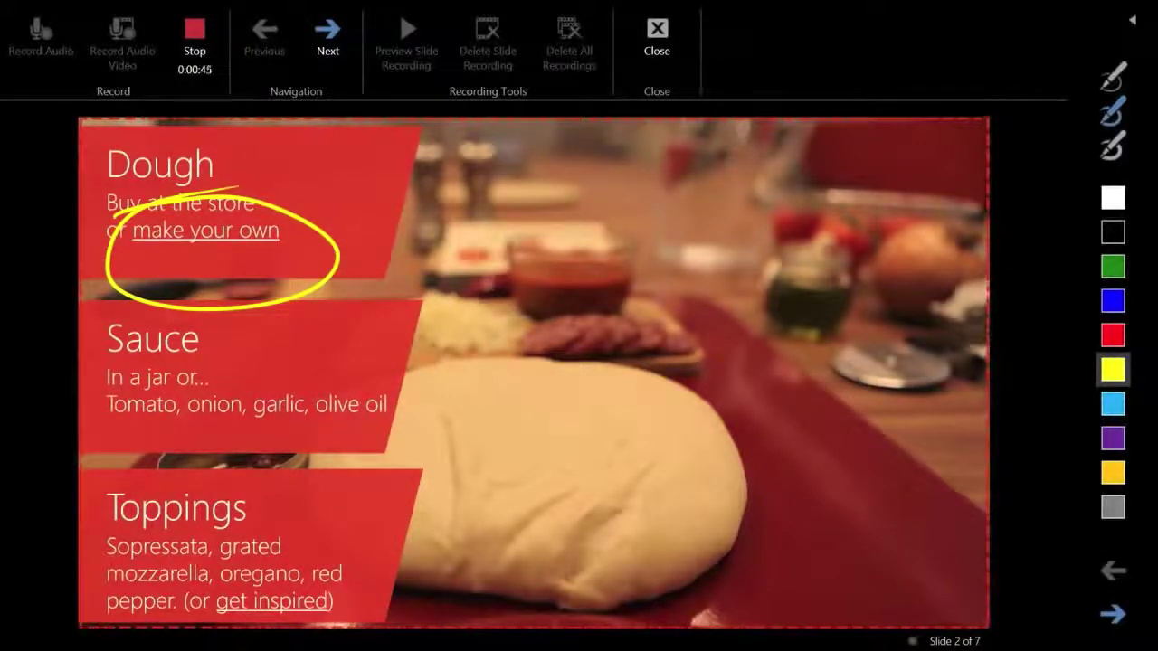
mouse_move(210, 536)
mouse_down()
mouse_move(221, 530)
mouse_move(160, 634)
mouse_move(158, 623)
mouse_up()
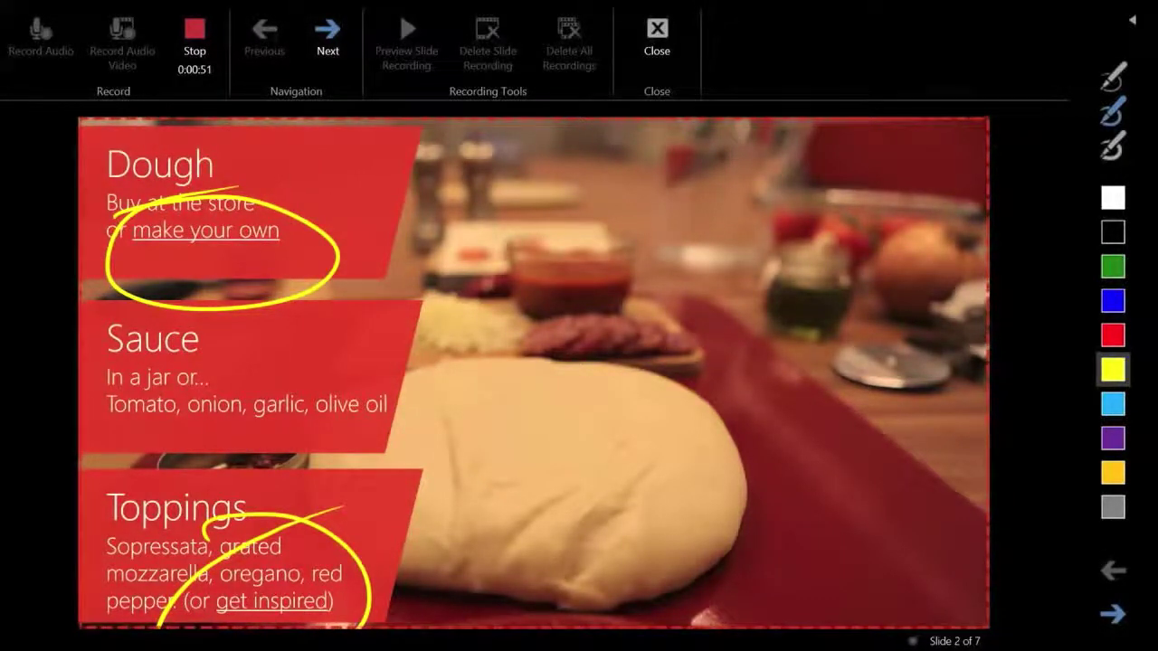
click(195, 36)
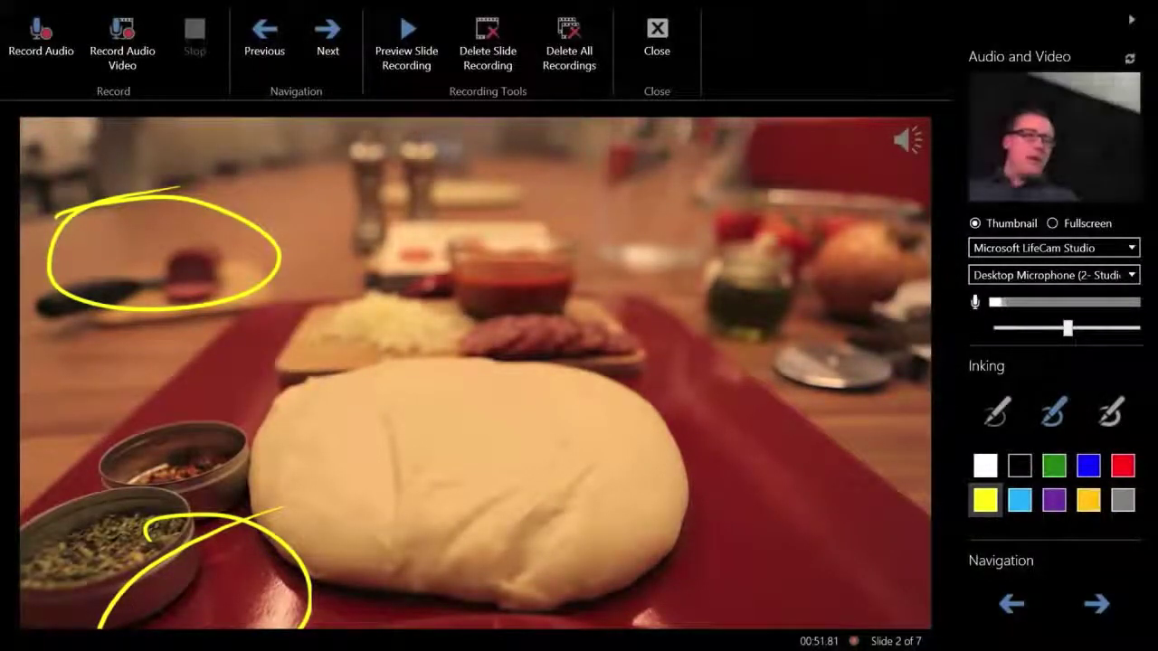
Step: Preview the recording of slide 2 and advance to slide 3
click(407, 41)
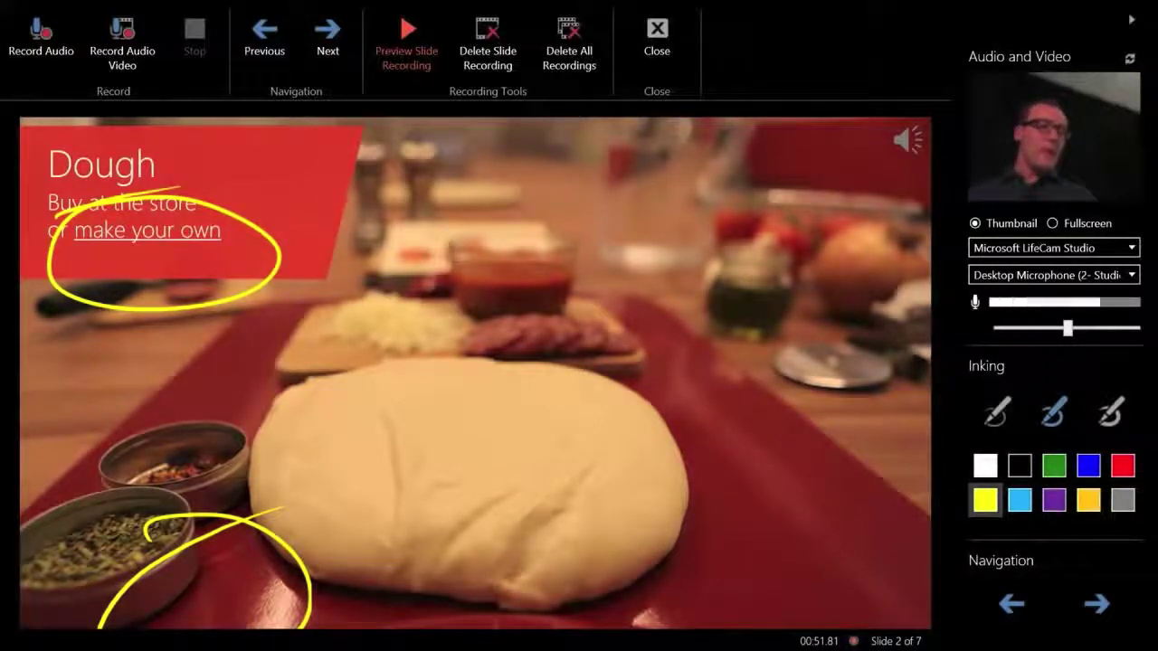
key(Right)
key(Right)
key(Right)
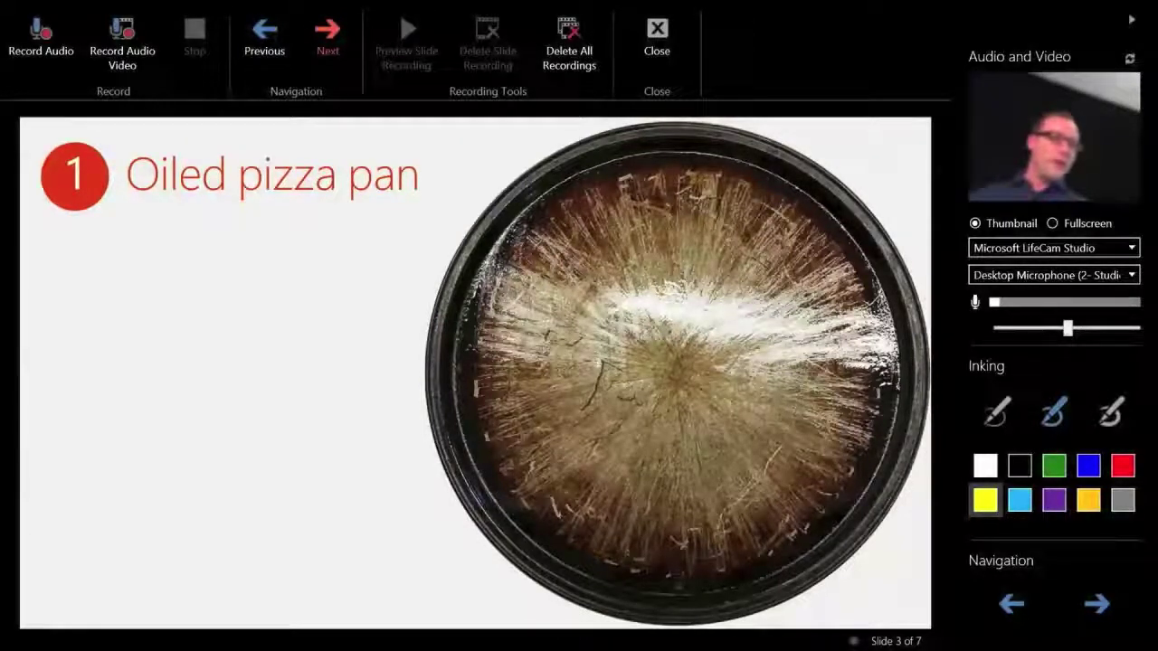
Step: Record audio for slide 3 while revealing the five pizza steps one by one, marking each with a yellow check mark
click(44, 52)
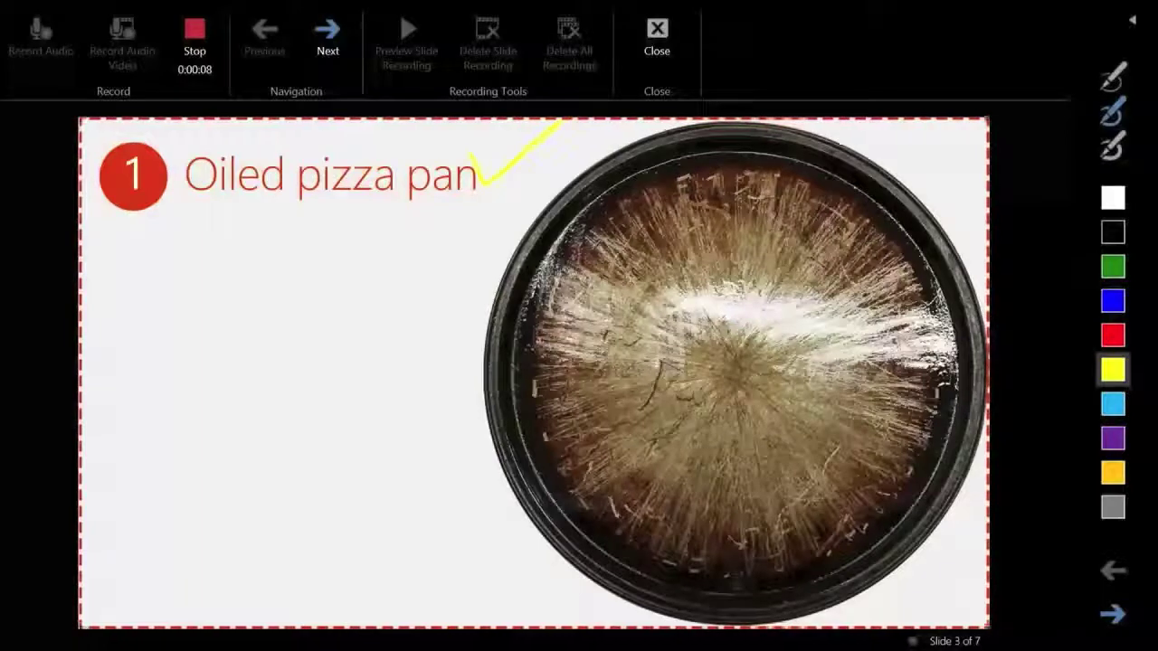
key(Right)
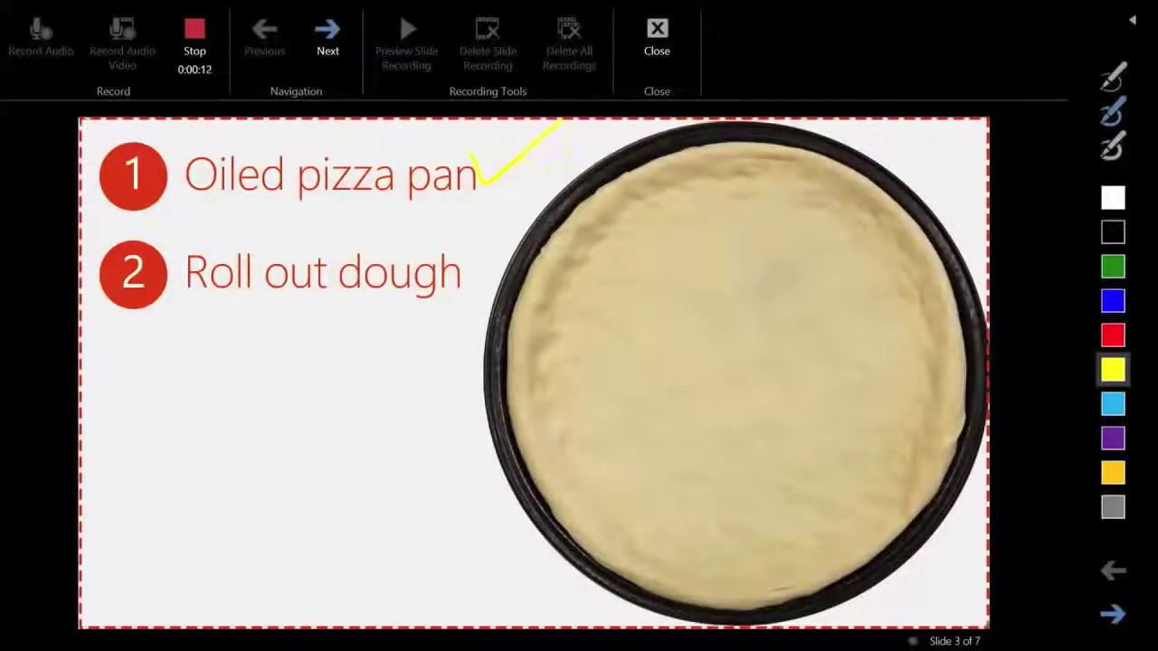
mouse_move(452, 265)
mouse_down()
mouse_move(574, 220)
mouse_move(592, 201)
mouse_up()
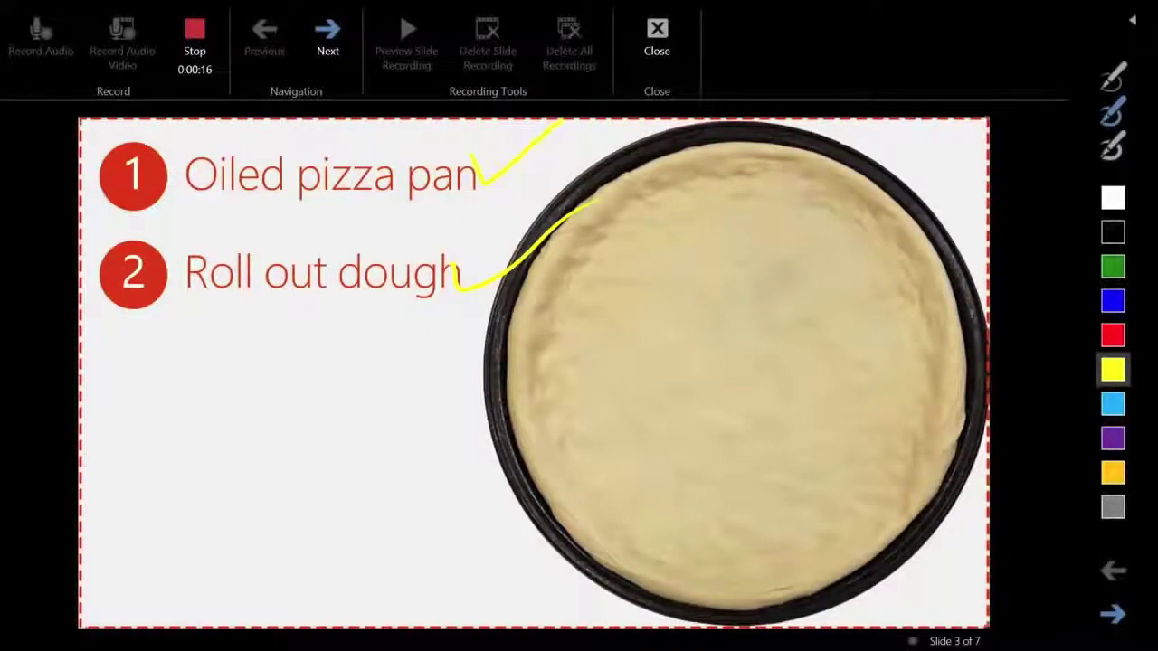
key(Right)
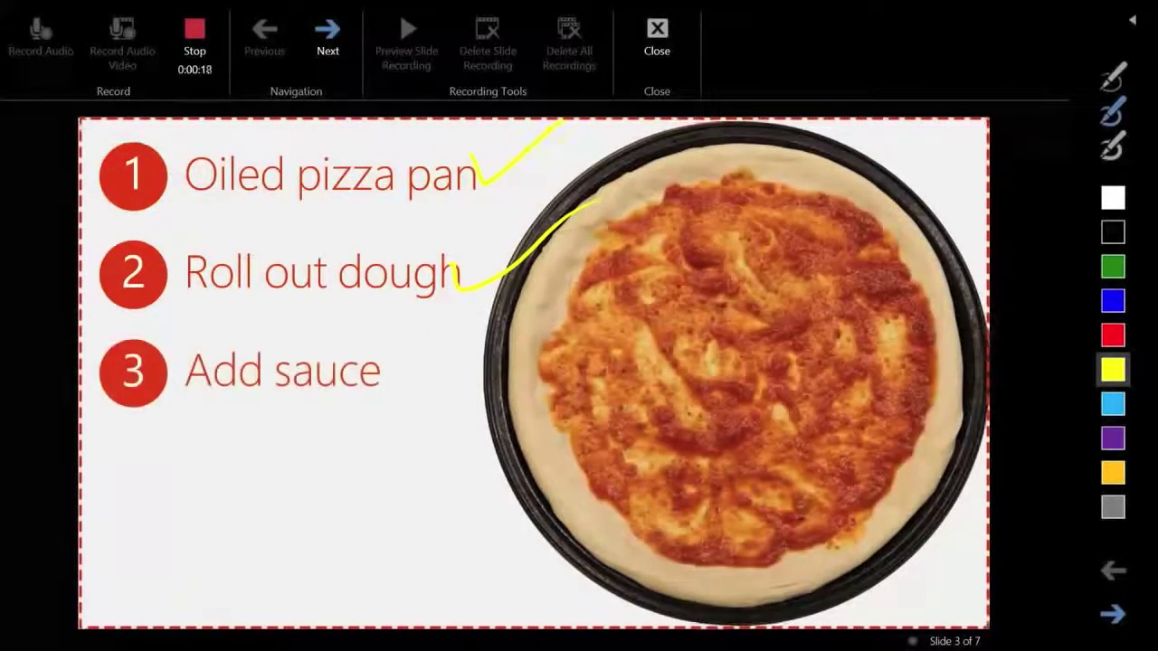
drag(387, 373, 500, 323)
key(Right)
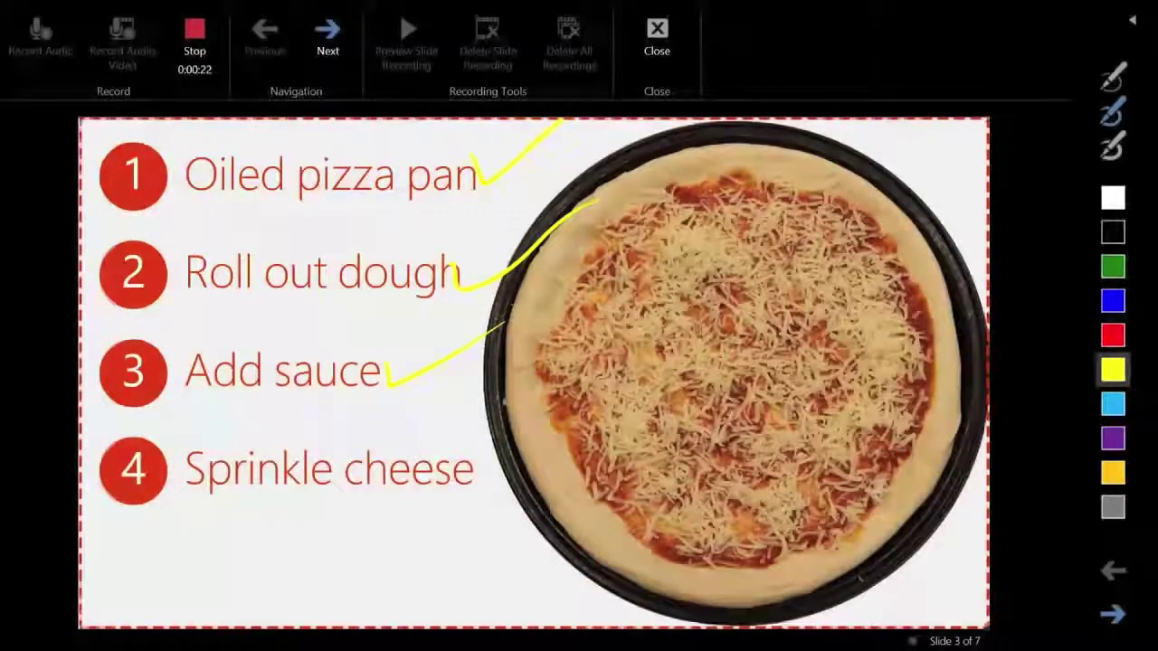
mouse_move(467, 448)
mouse_down()
mouse_move(481, 481)
mouse_move(600, 421)
mouse_up()
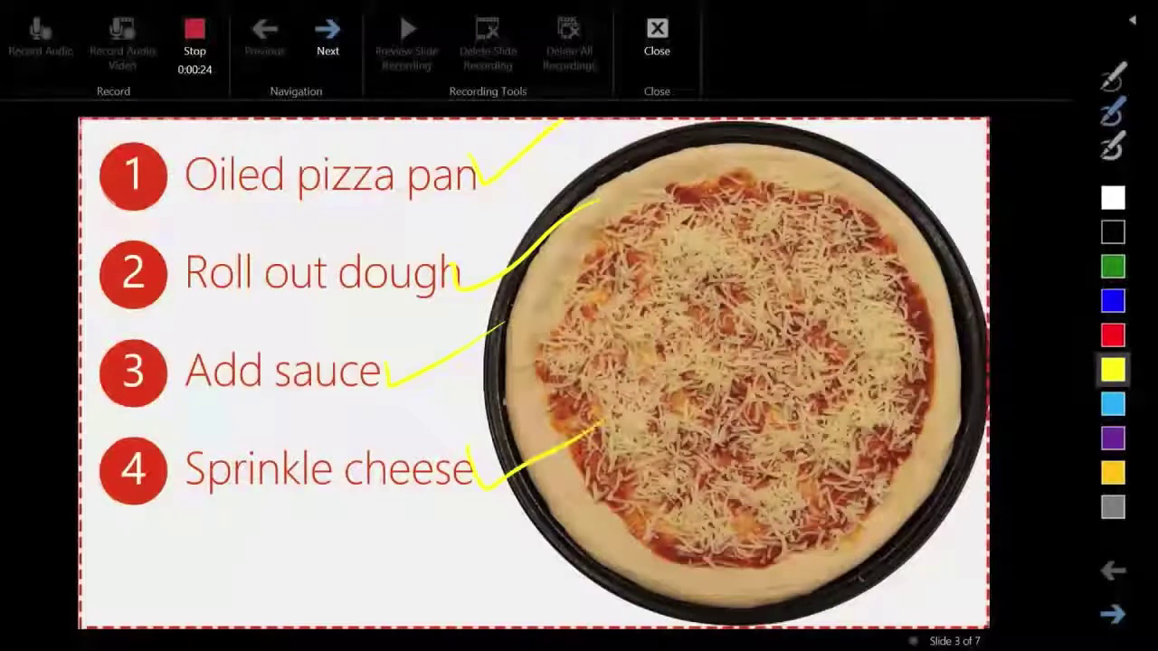
key(Right)
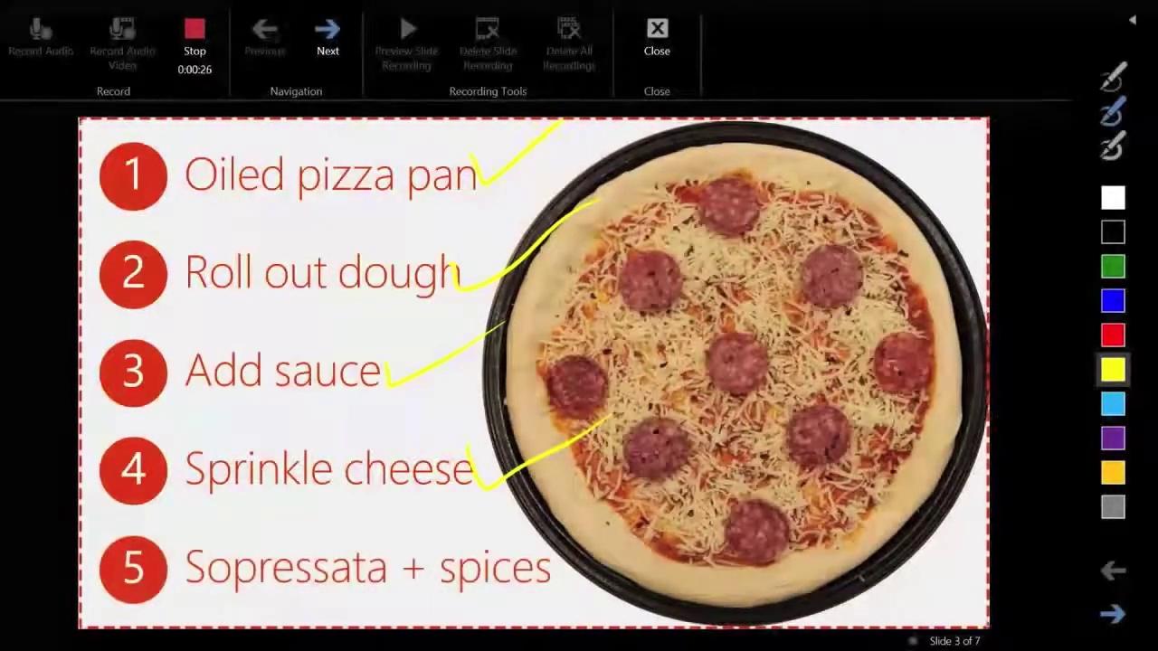
mouse_move(540, 579)
mouse_down()
mouse_move(552, 593)
mouse_move(615, 568)
mouse_up()
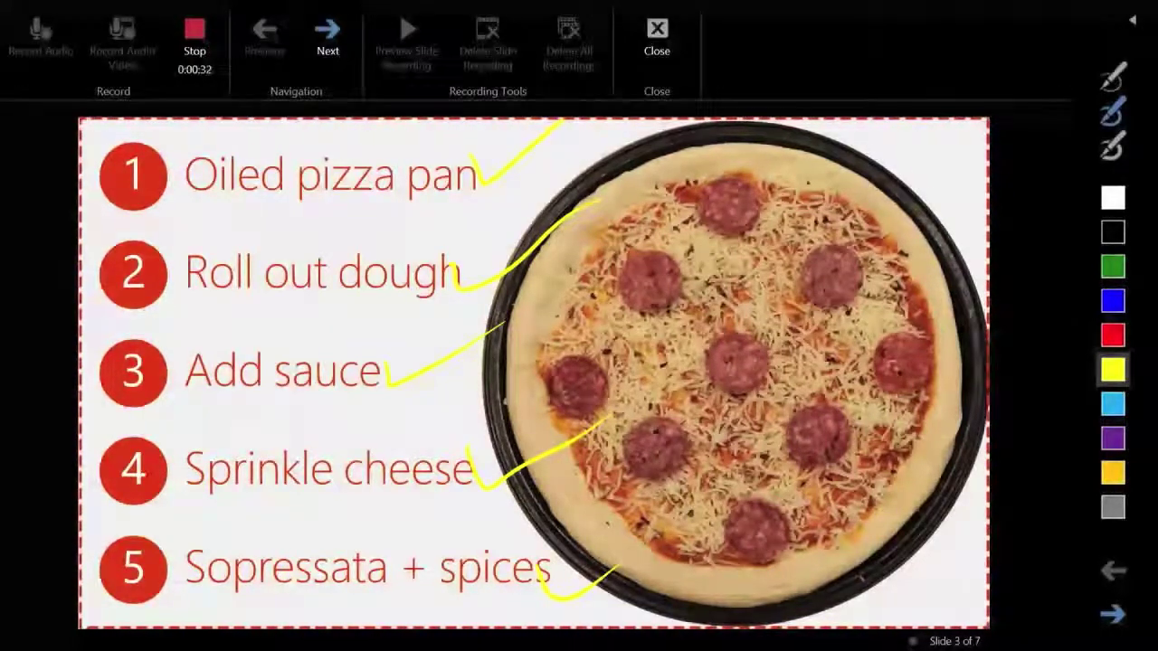
Step: Draw two crossing yellow lines dividing the pizza into quarters, end the slide 3 recording and close the recorder
drag(846, 575, 605, 122)
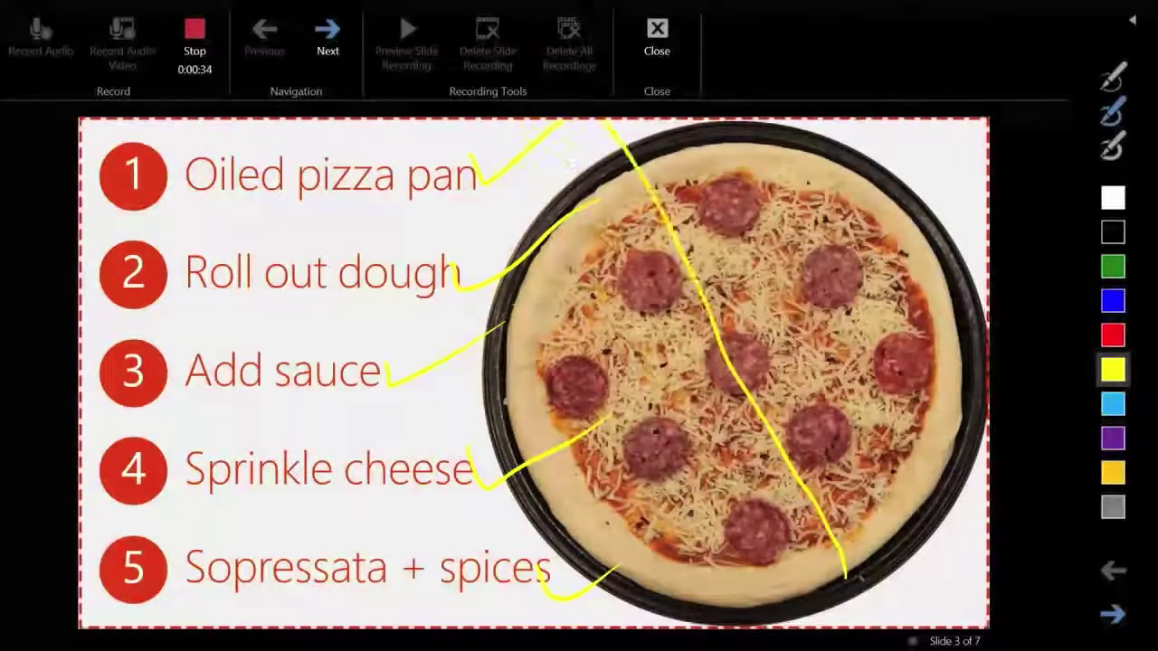
mouse_move(984, 243)
mouse_down()
mouse_move(597, 475)
mouse_move(561, 520)
mouse_up()
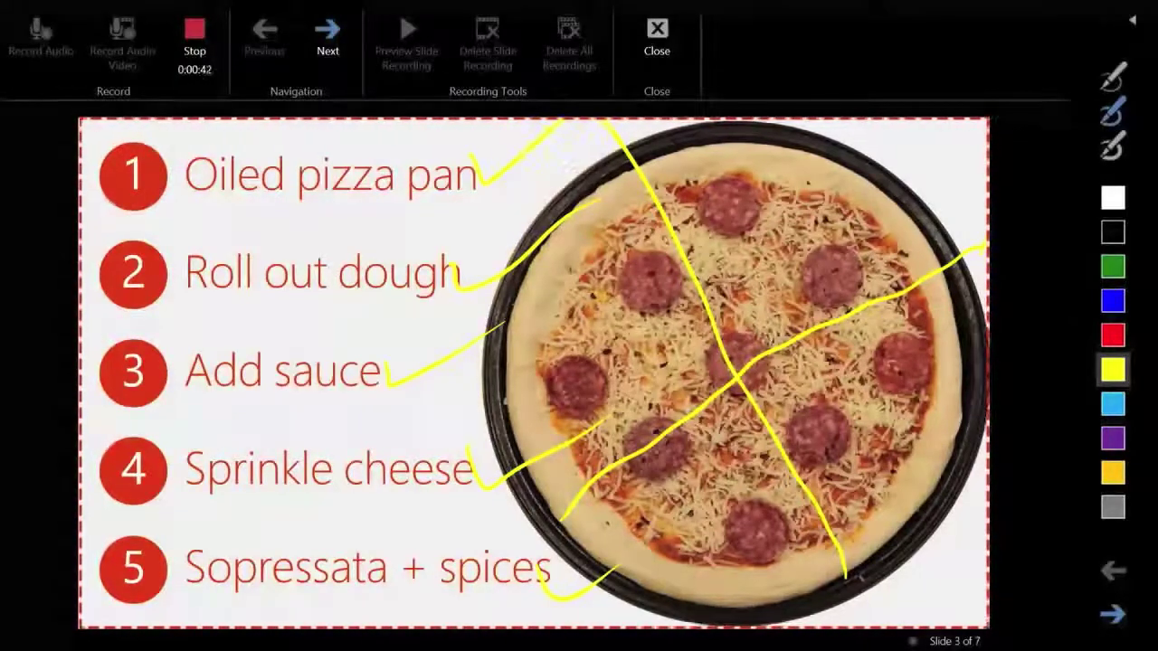
click(194, 38)
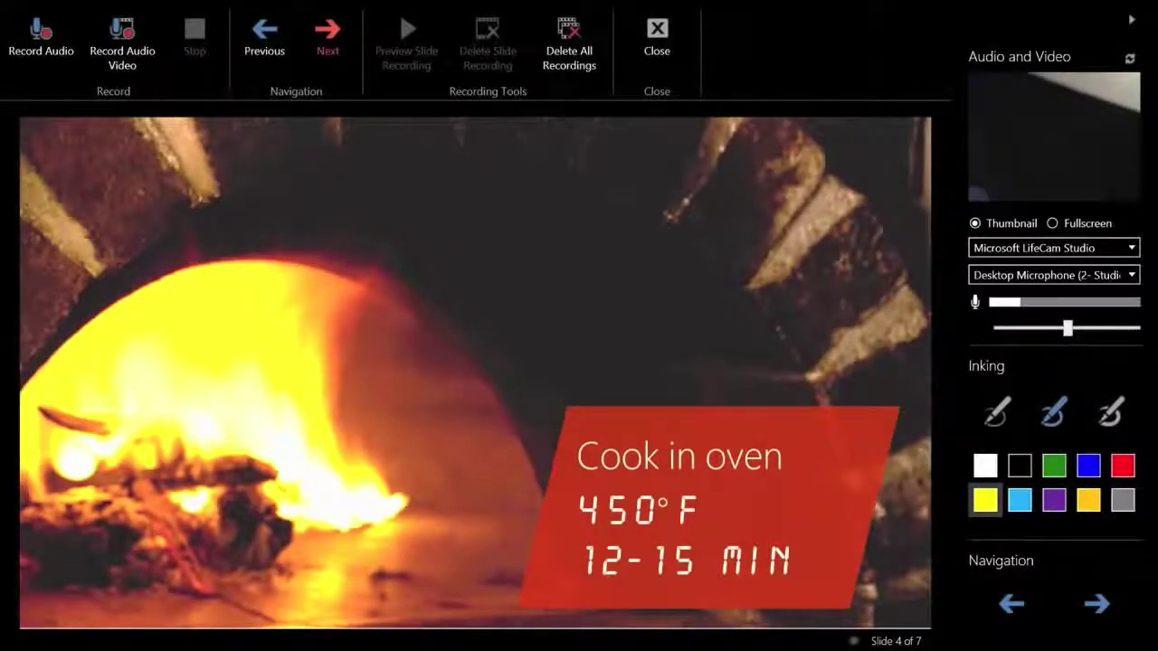
click(657, 51)
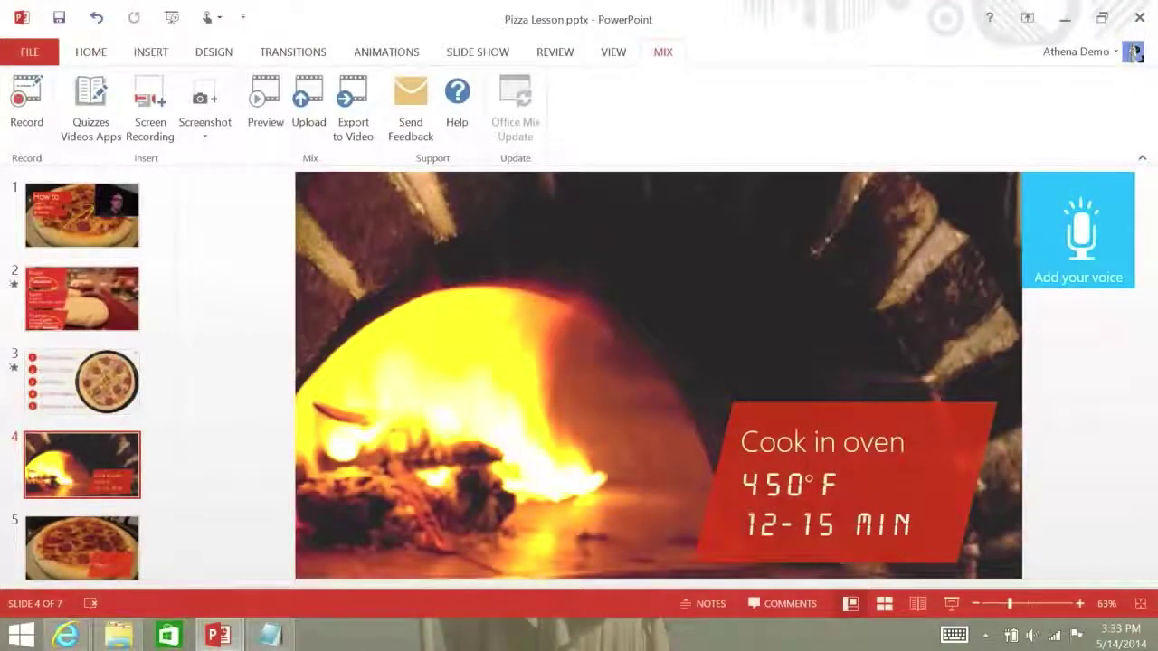
Step: Insert the Multiple Response Poll app on the blank red slide 7 and trust it
scroll(81, 376, down, 2)
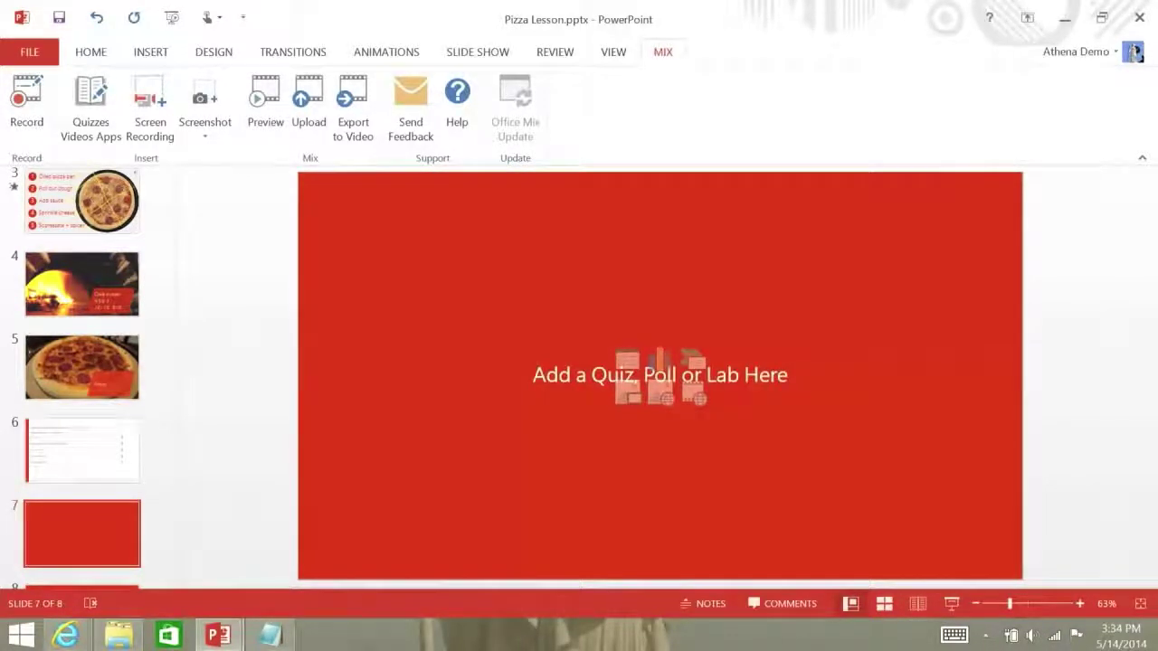
click(91, 108)
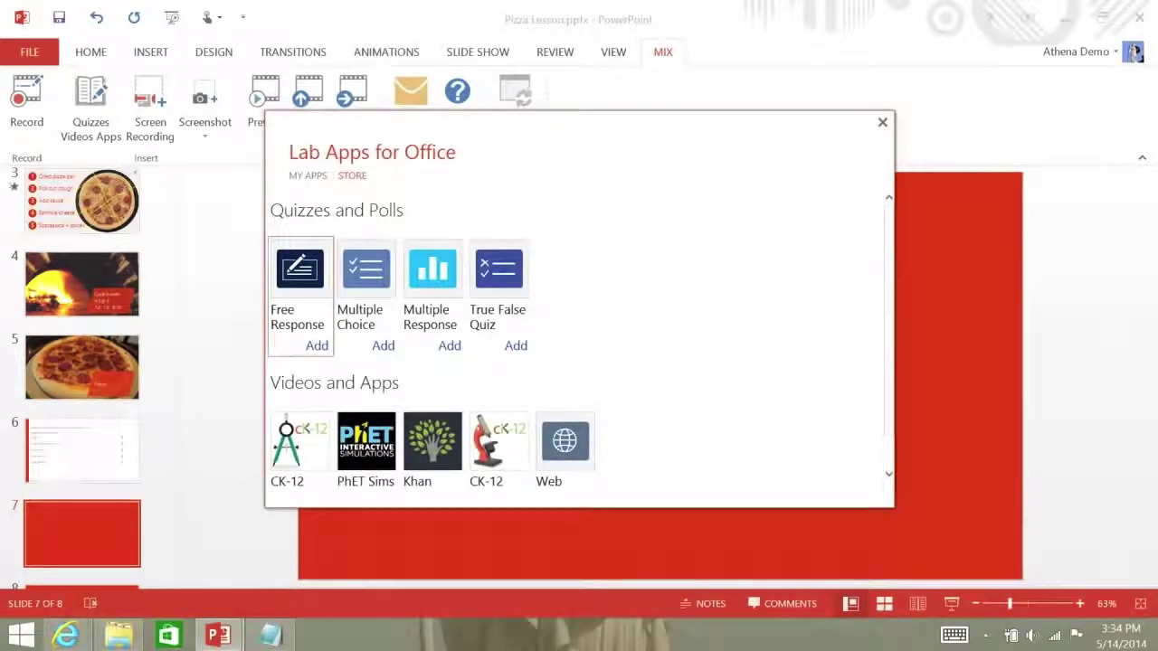
click(450, 346)
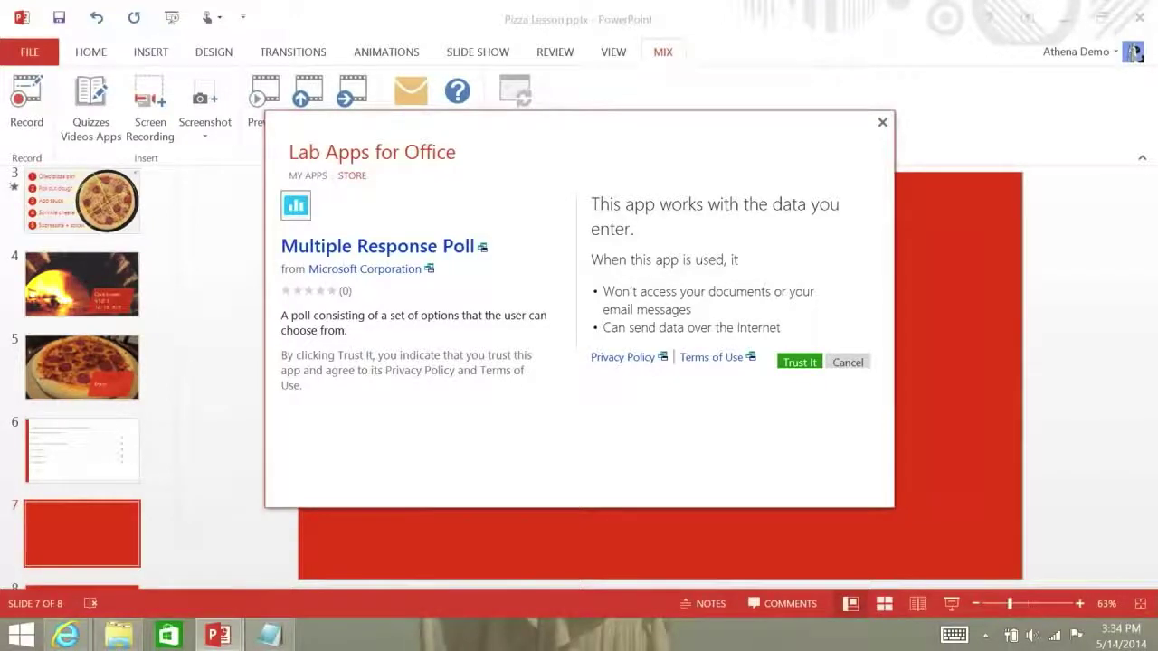
click(800, 362)
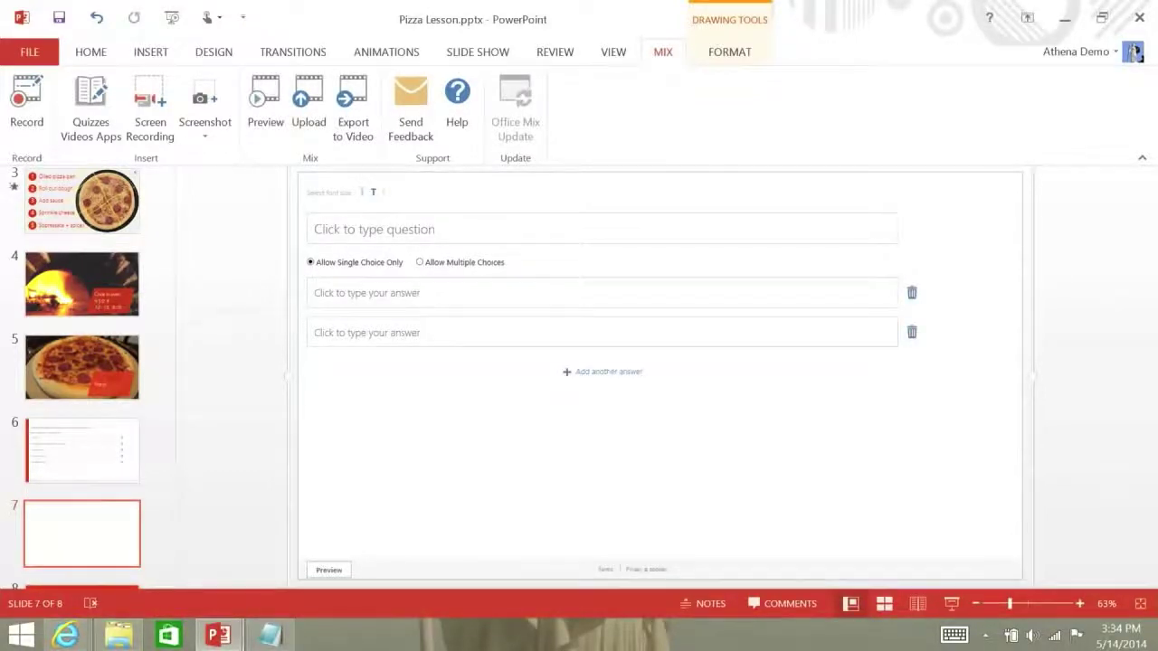
Step: Enter "What's you favorite pizza?" as the poll question
click(522, 231)
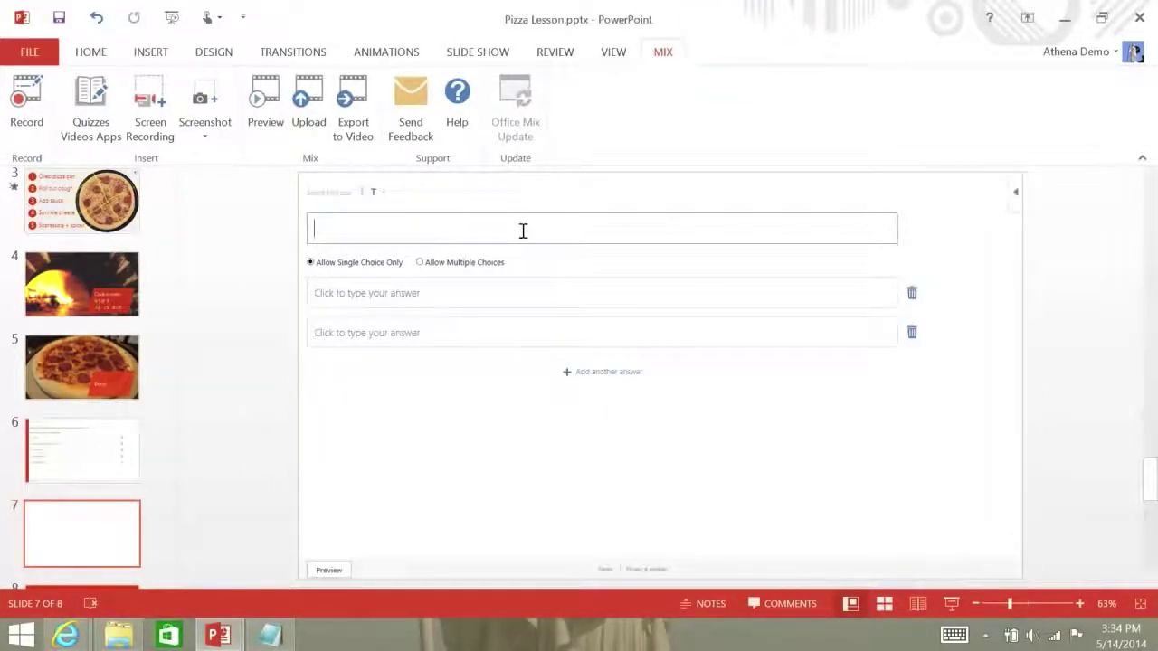
text(Waht)
key(BackSpace)
key(BackSpace)
key(BackSpace)
text(hat's you)
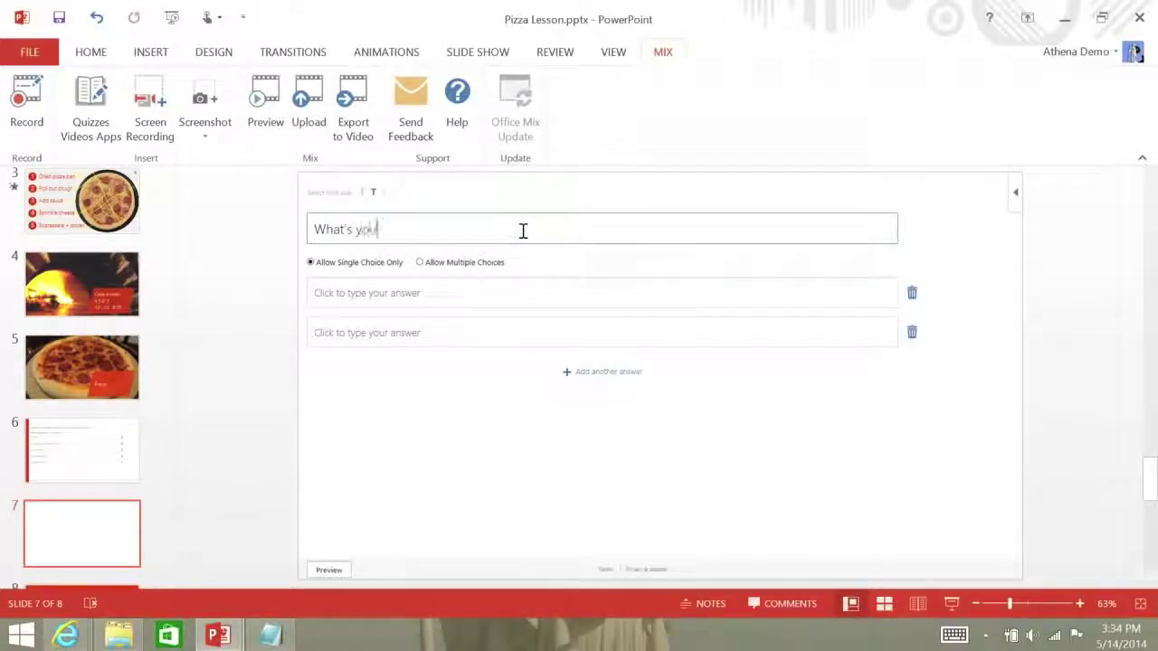
text( favorite piz)
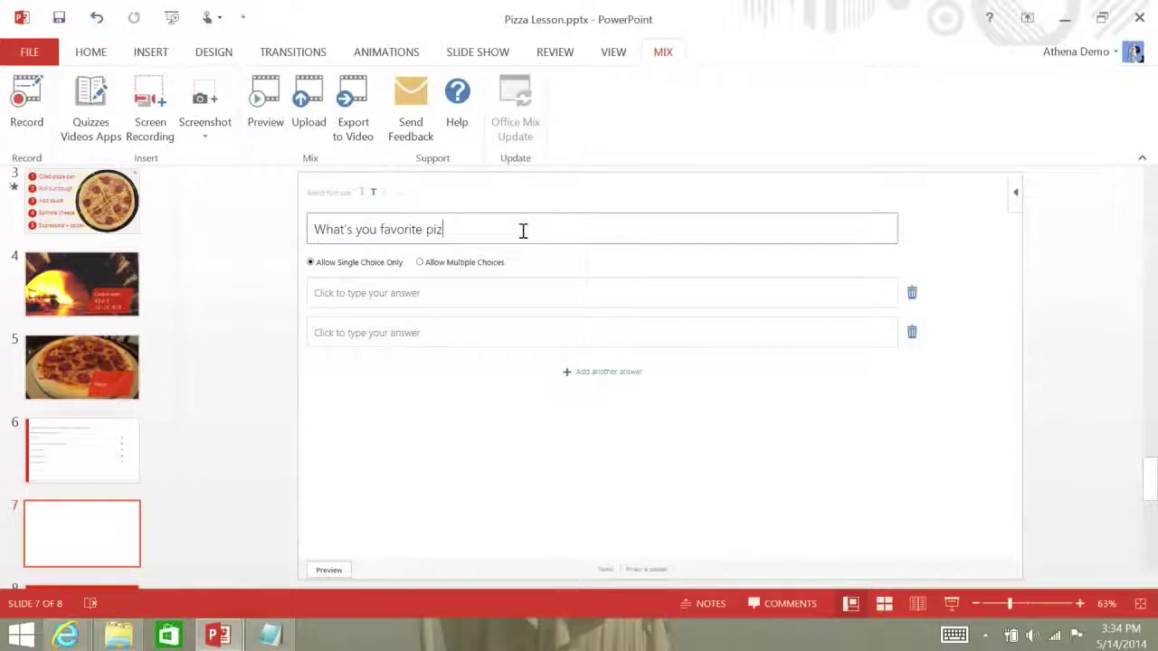
text(za?)
Step: Fill in the first two poll answers as "Pepperoni" and "Vegan!"
click(469, 308)
text(Pepperoni)
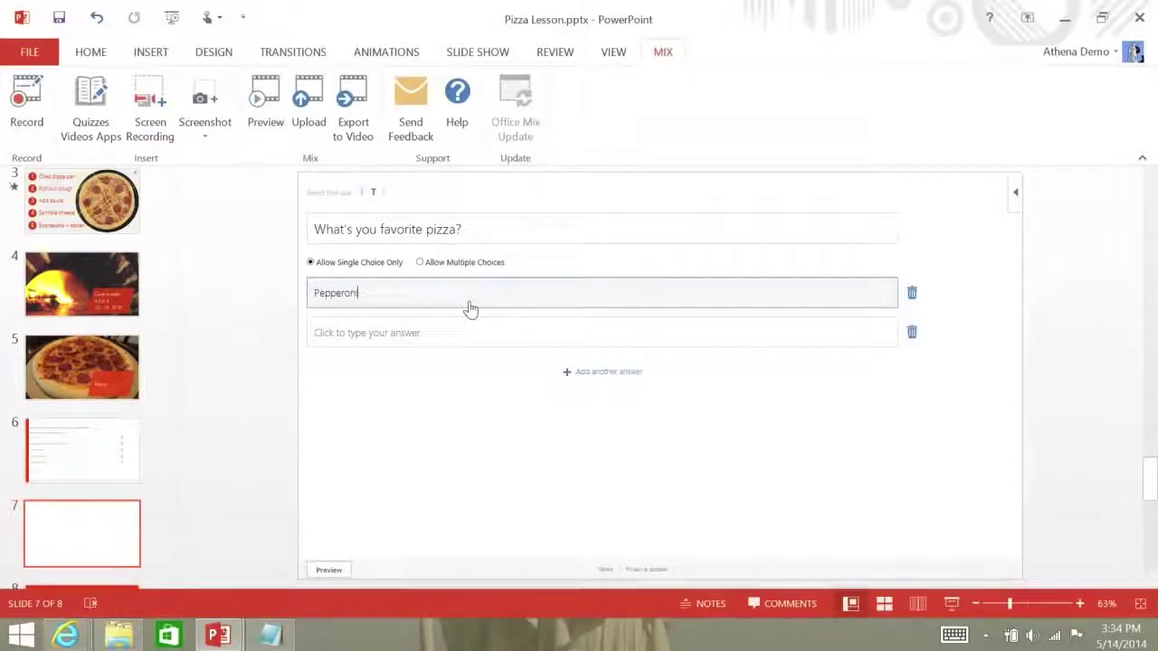
key(Tab)
key(Tab)
text(Vegan!)
Step: Add two more poll answers, "Anchovies" and "Plain cheese", and preview the finished poll
key(Return)
click(602, 411)
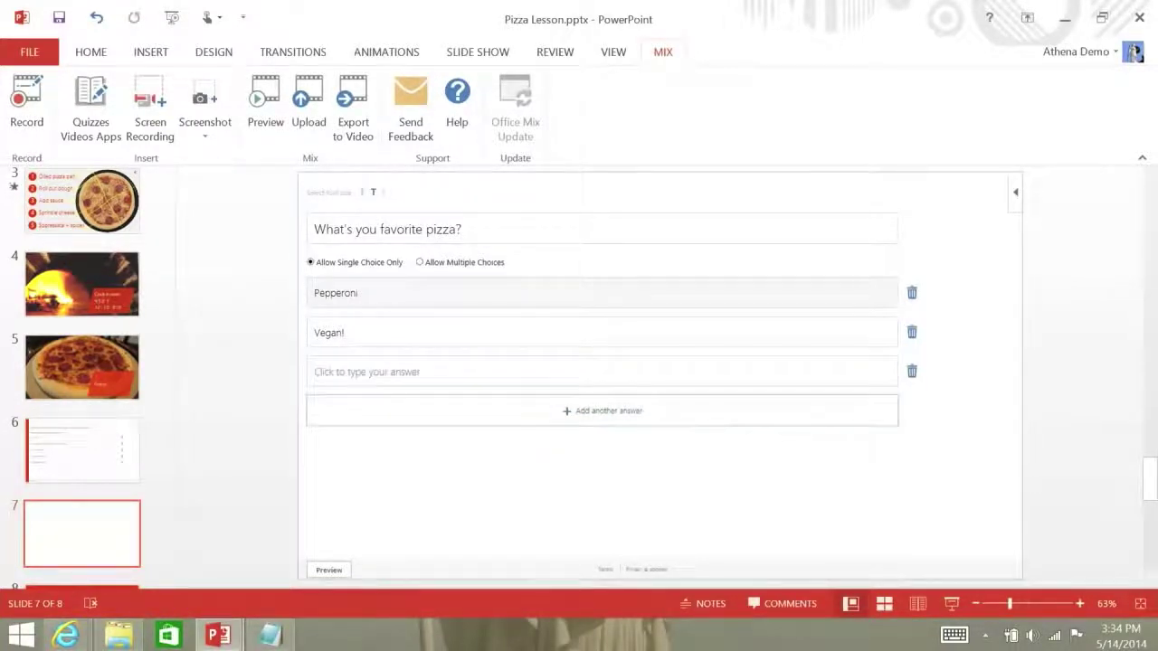
click(602, 371)
text(Anchovies)
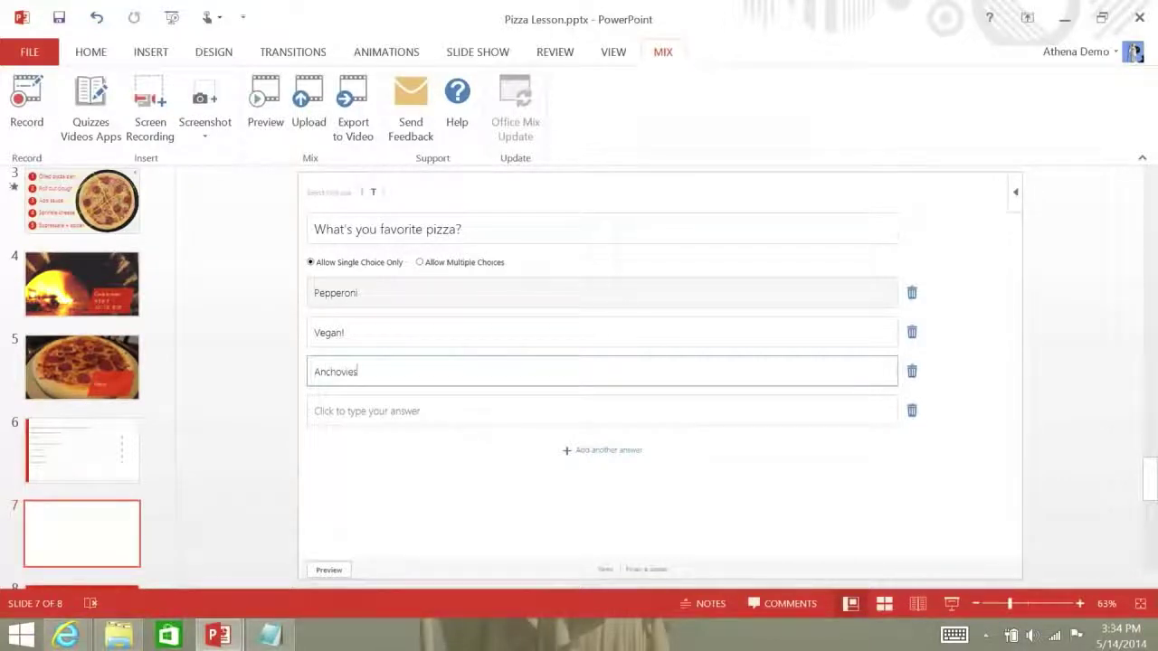
click(602, 410)
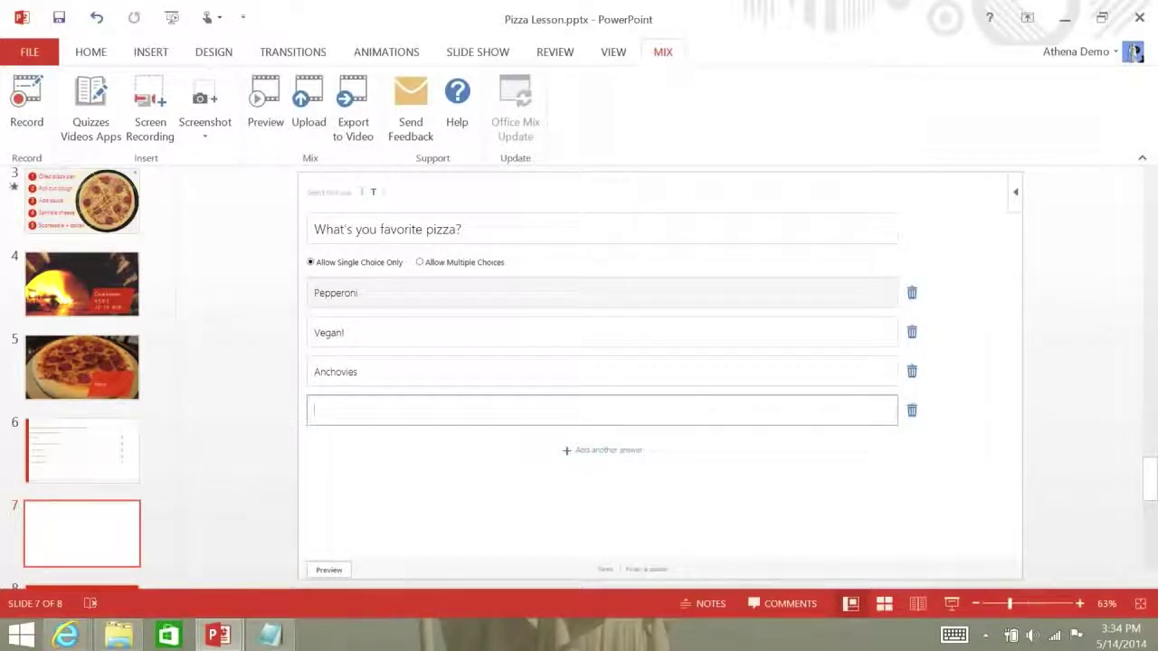
text(Plain cheese)
click(328, 570)
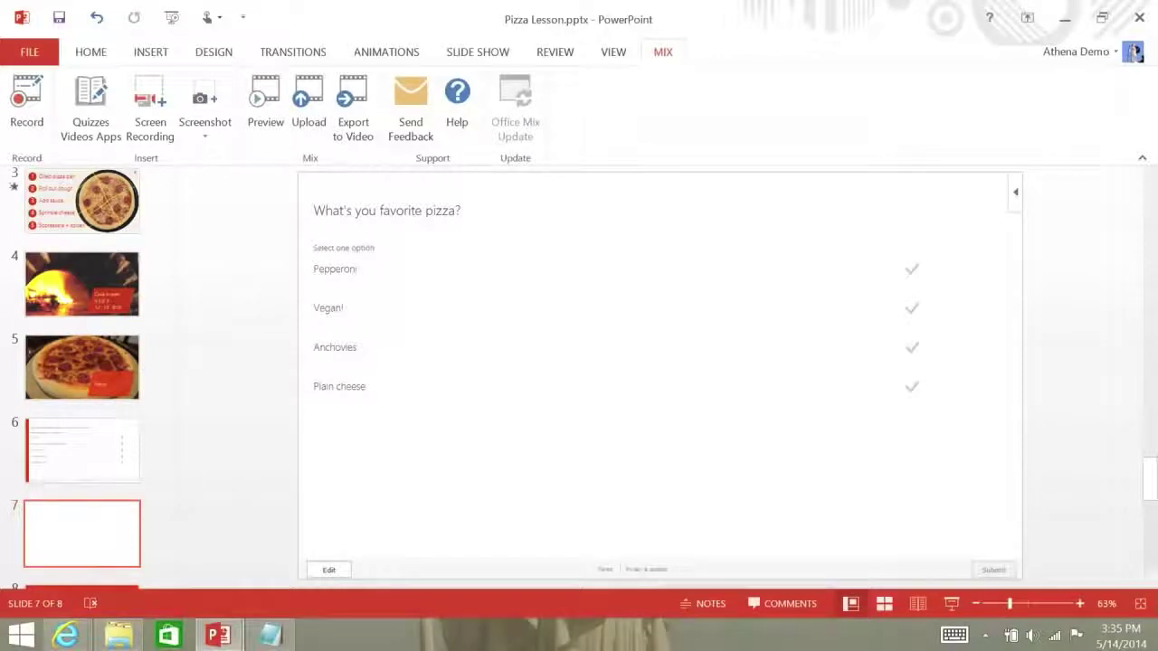
Step: Upload the Pizza Lesson presentation as an online Mix, skipping the optional video creation
click(308, 101)
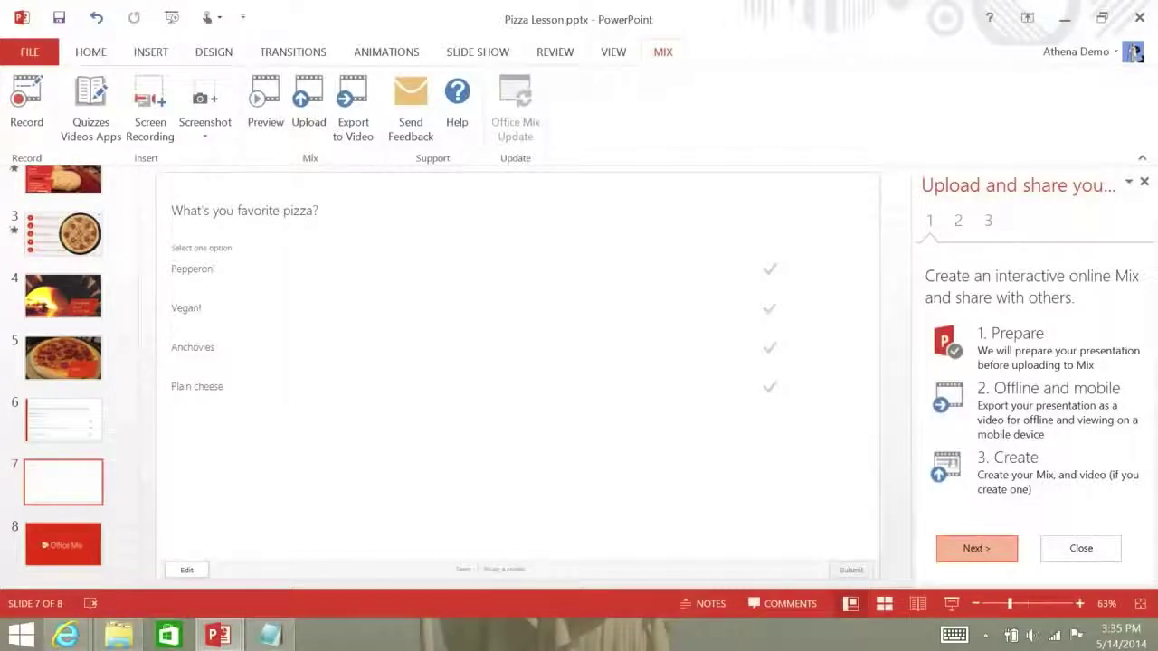
click(977, 548)
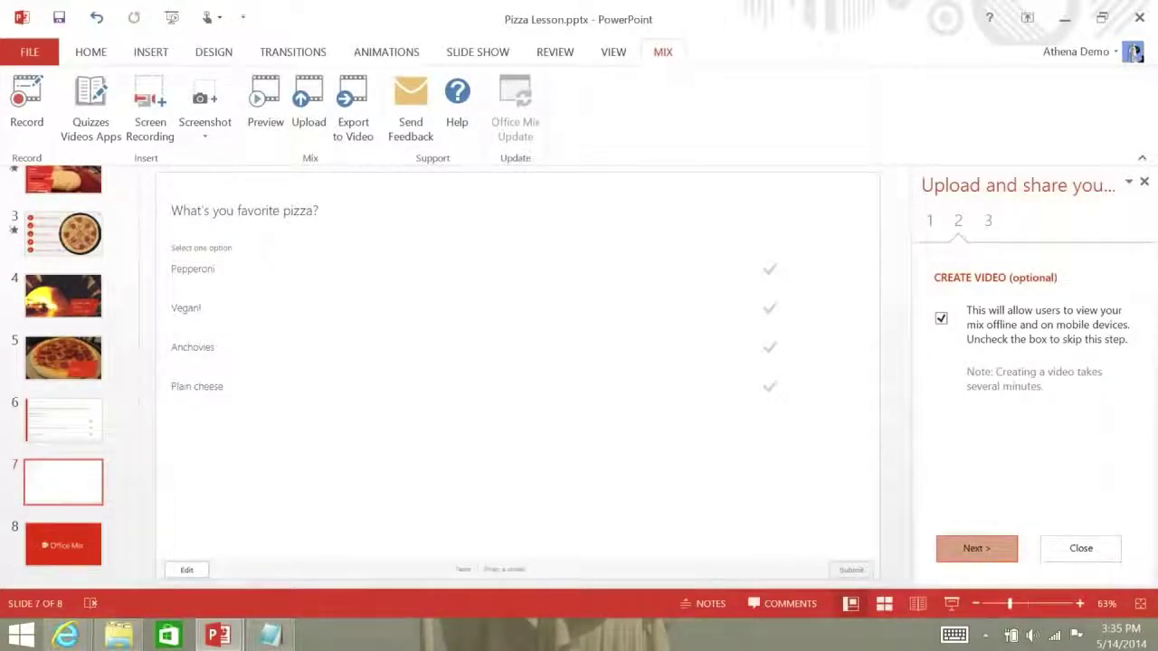
click(941, 317)
click(976, 548)
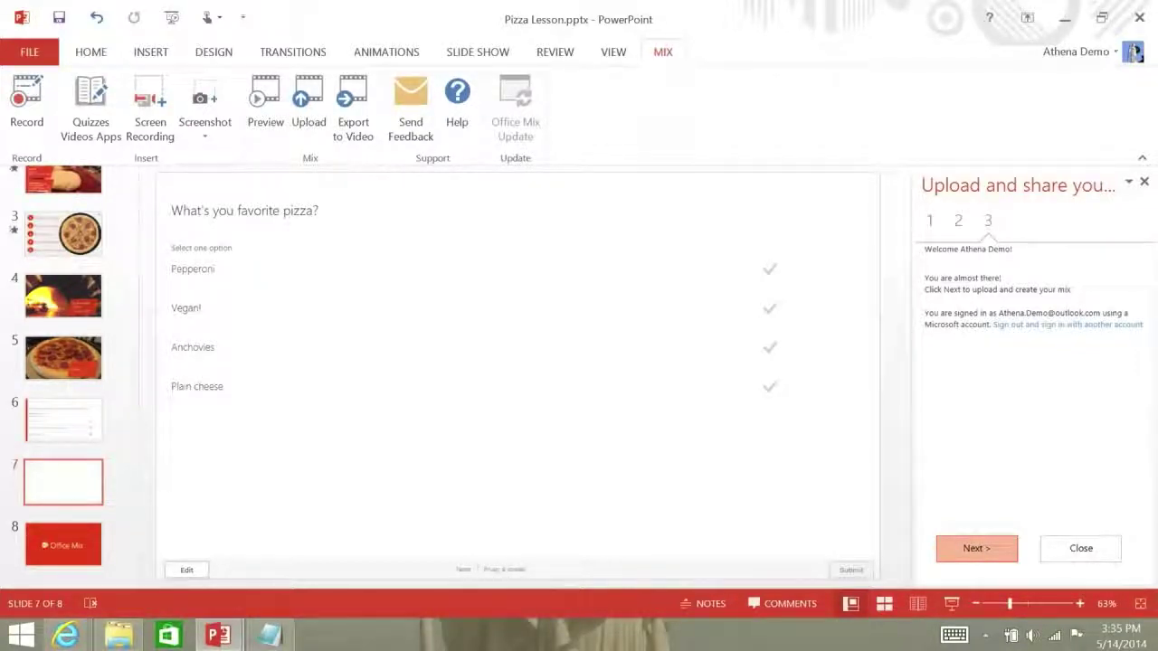
click(976, 548)
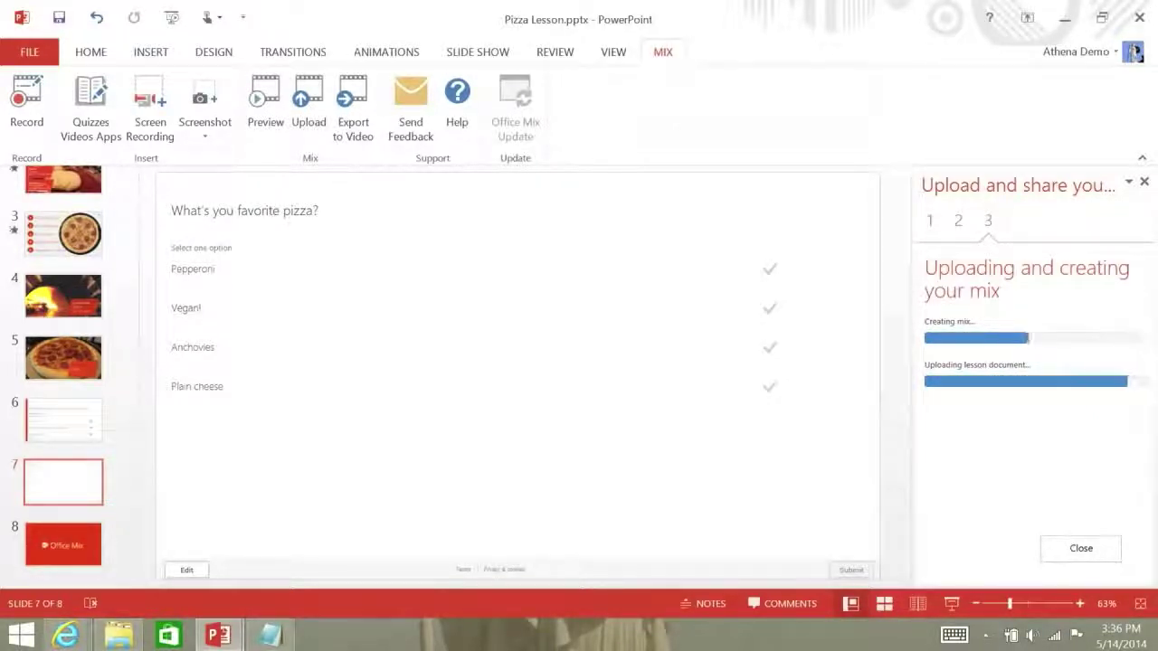
Step: Switch to the Ohm's Law presentation and bring up its Office Mix analytics page in Internet Explorer
mouse_move(217, 636)
click(117, 534)
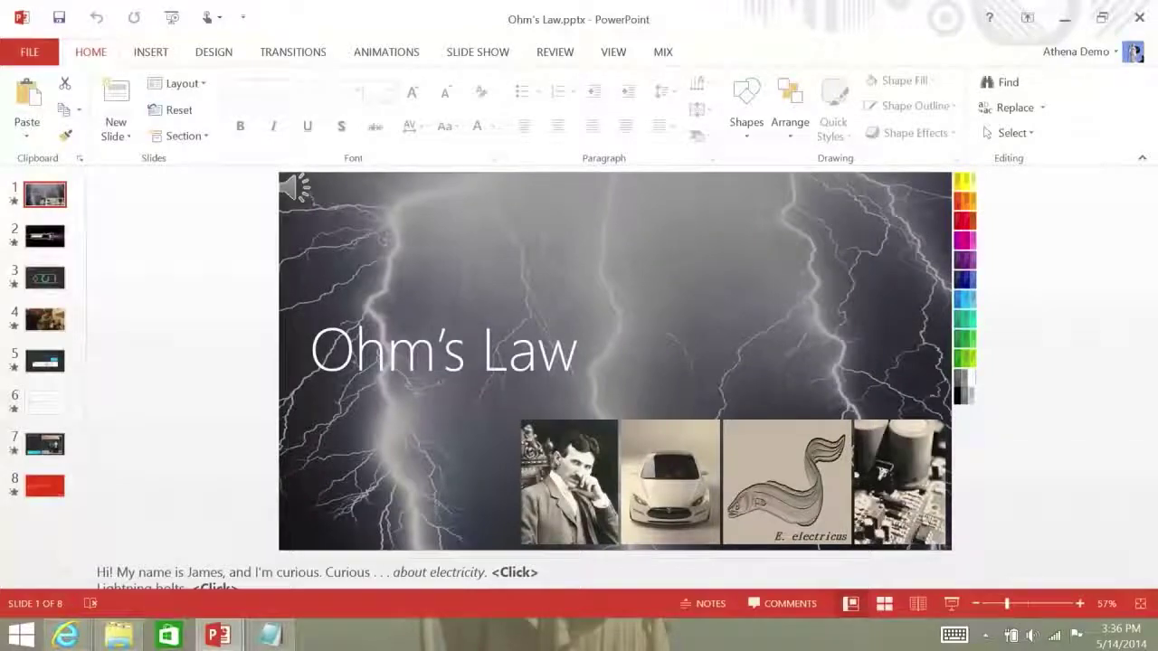
mouse_move(65, 635)
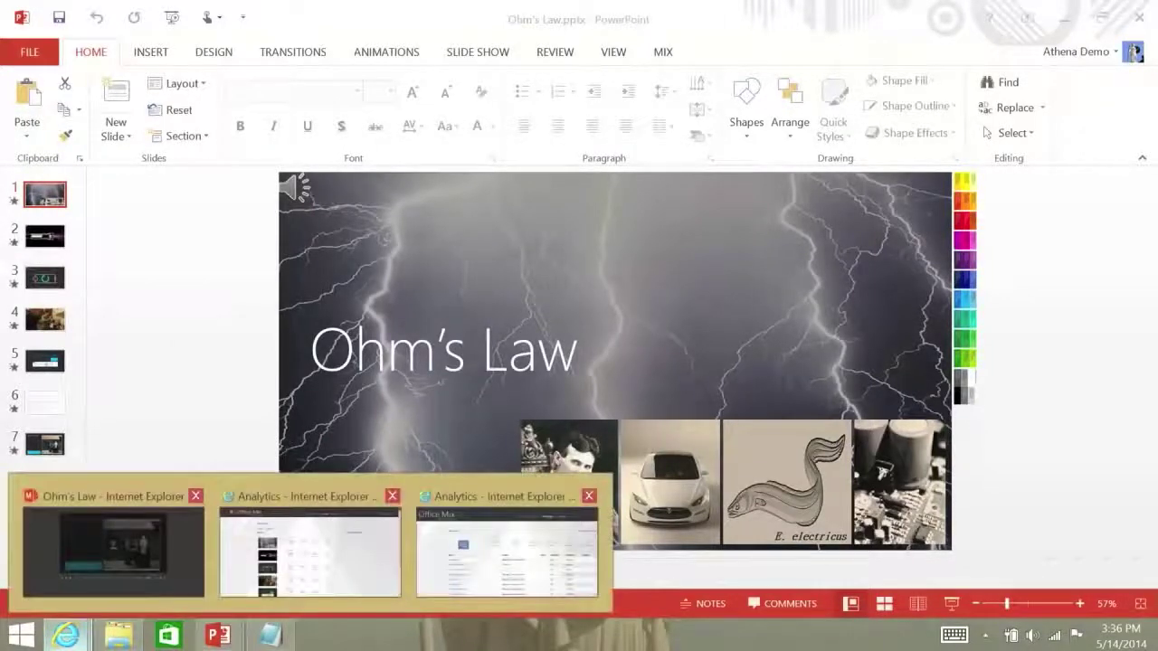
click(310, 552)
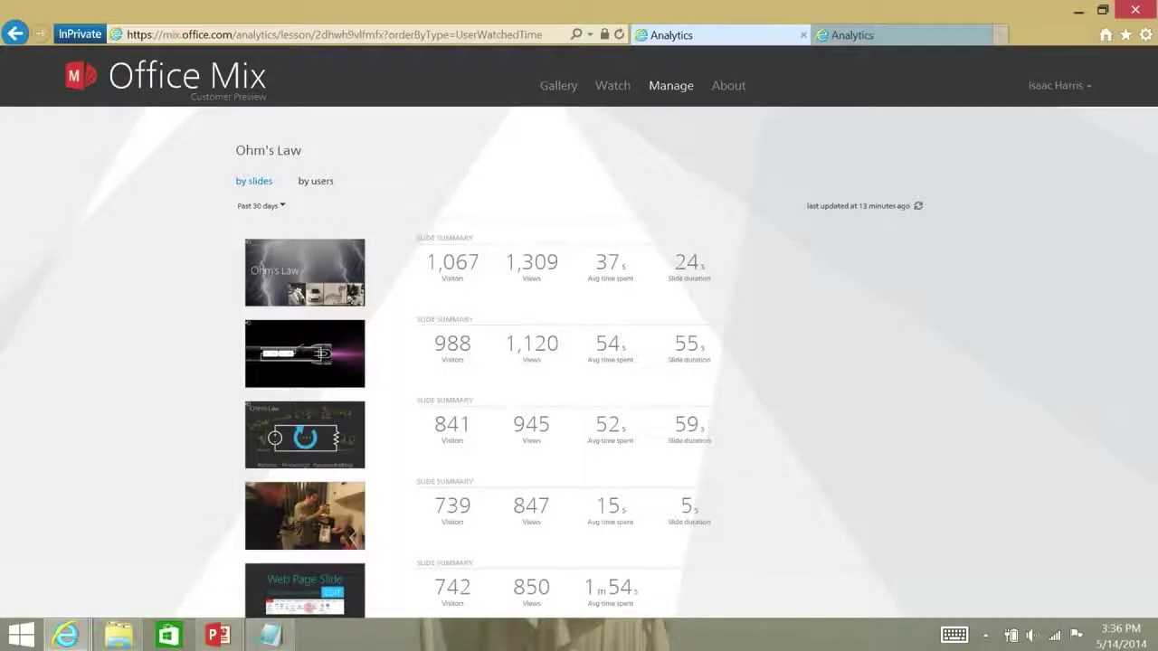
Step: Review the visitors, views and average time spent per slide for Ohm's Law, and switch to the other Analytics page
scroll(579, 343, down, 1)
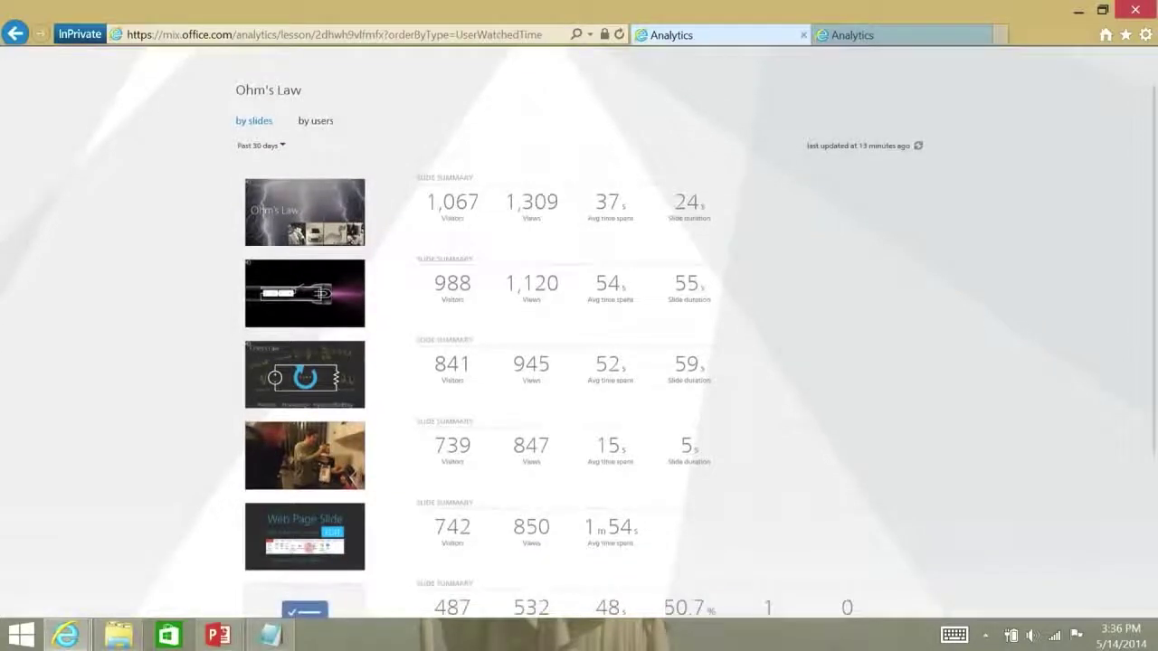
scroll(579, 326, down, 2)
scroll(579, 326, up, 1)
scroll(579, 326, down, 1)
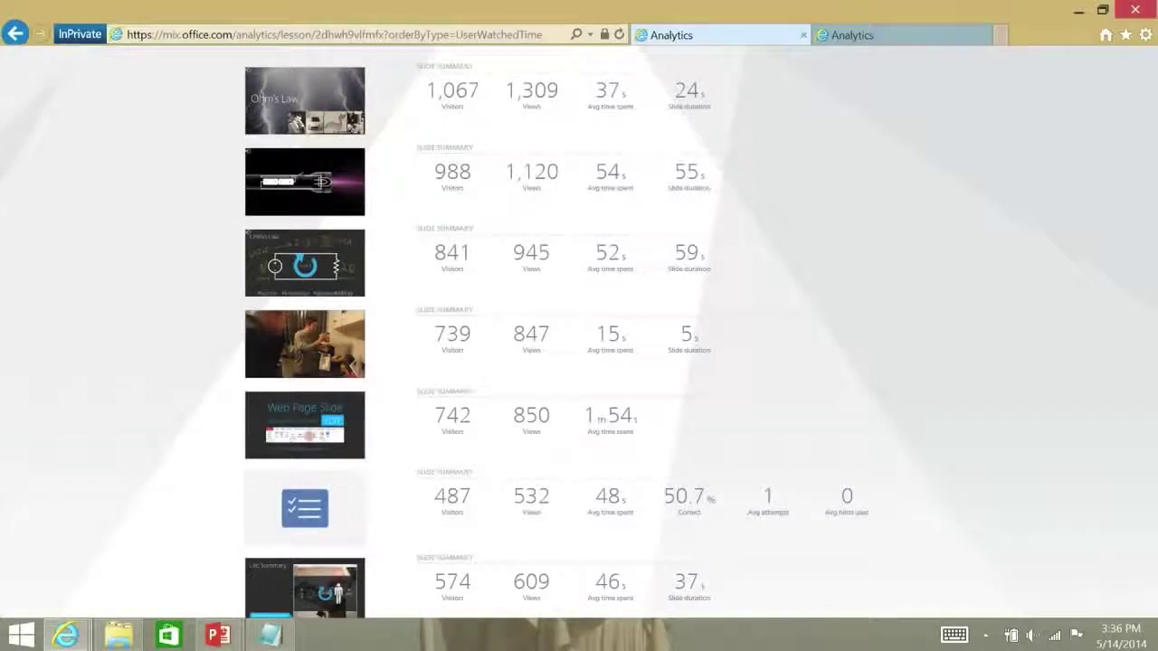
scroll(579, 326, up, 3)
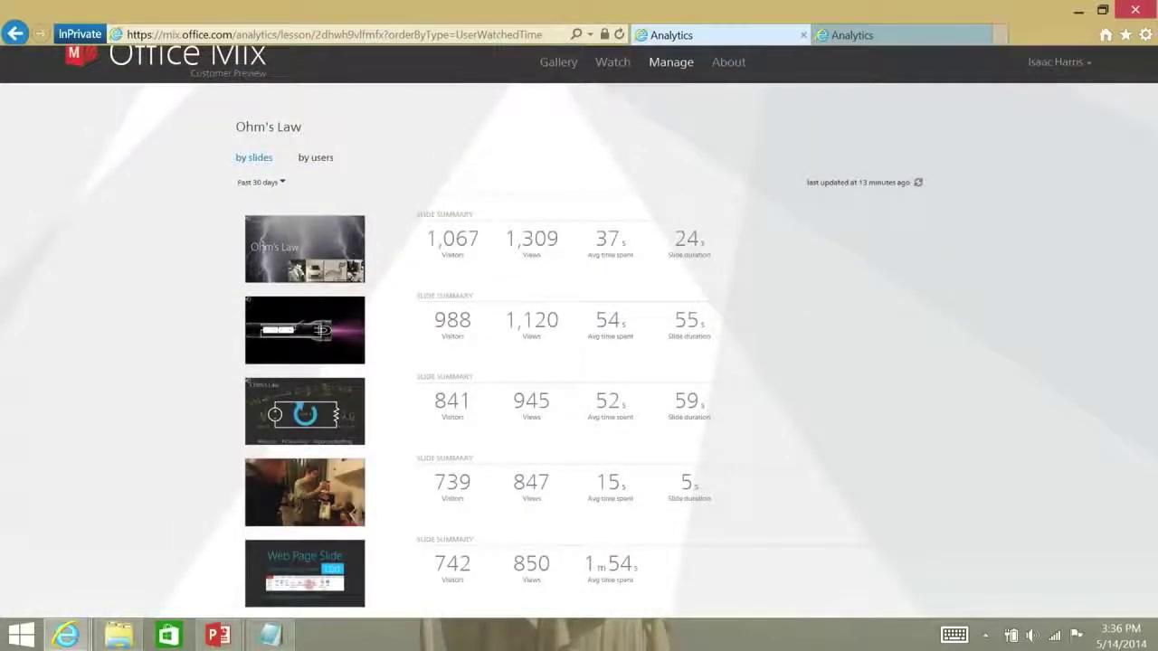
key(ctrl+Tab)
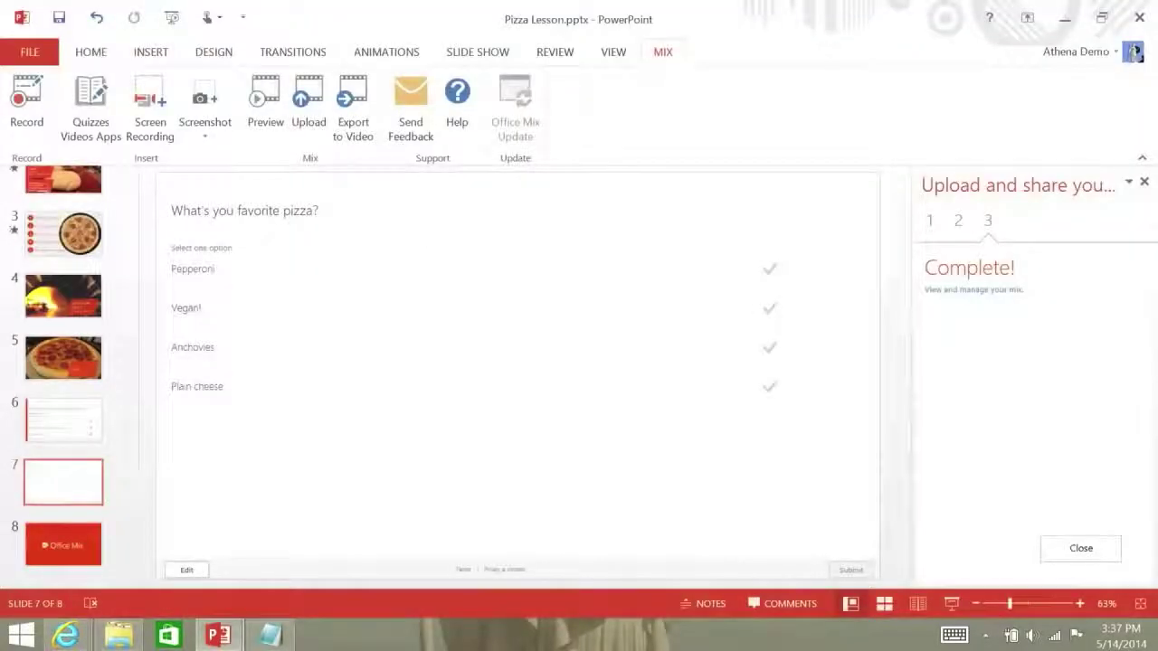
Step: Return to the Ohm's Law presentation and insert a new blank slide after slide 2
mouse_move(217, 636)
click(116, 543)
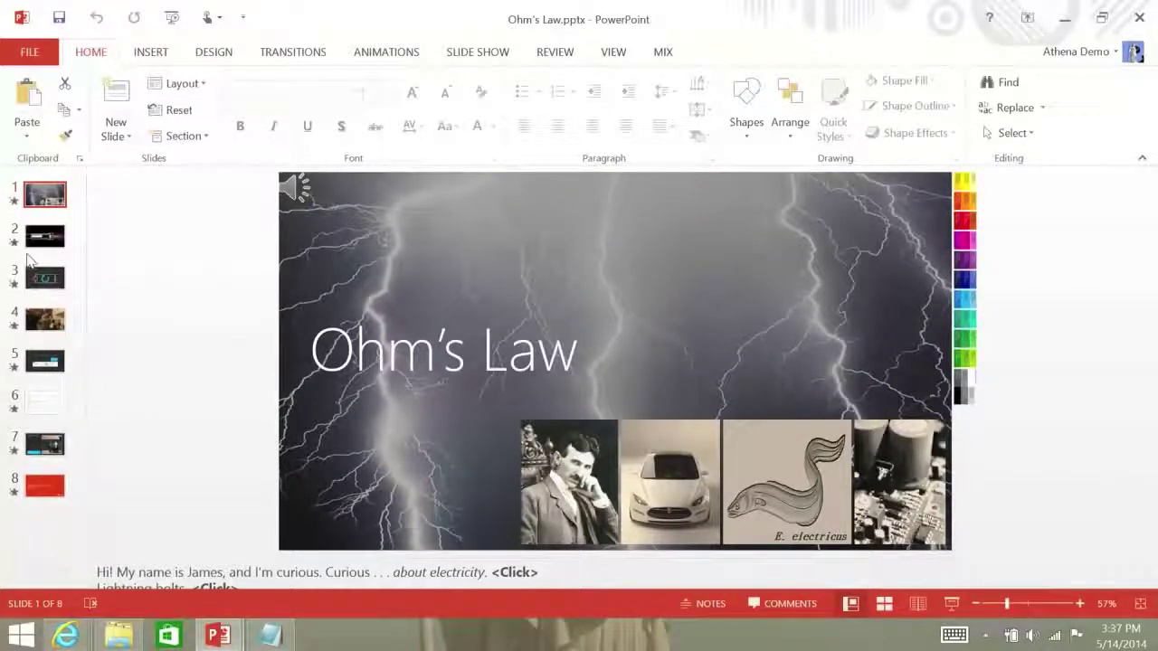
click(40, 500)
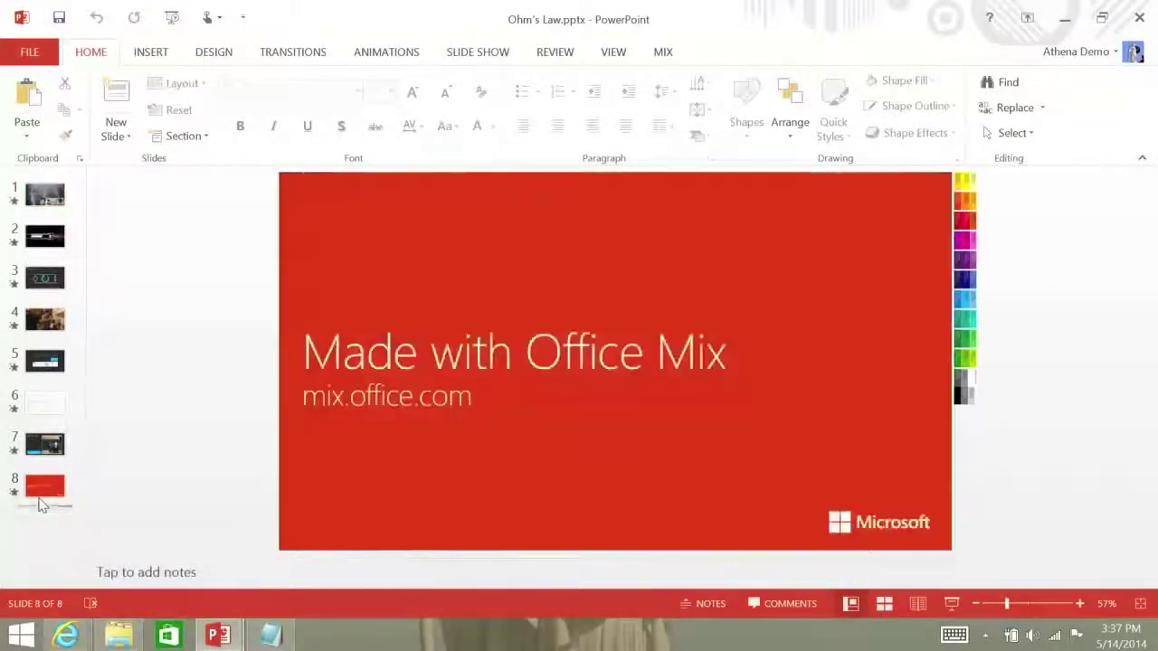
drag(51, 261, 50, 261)
key(Return)
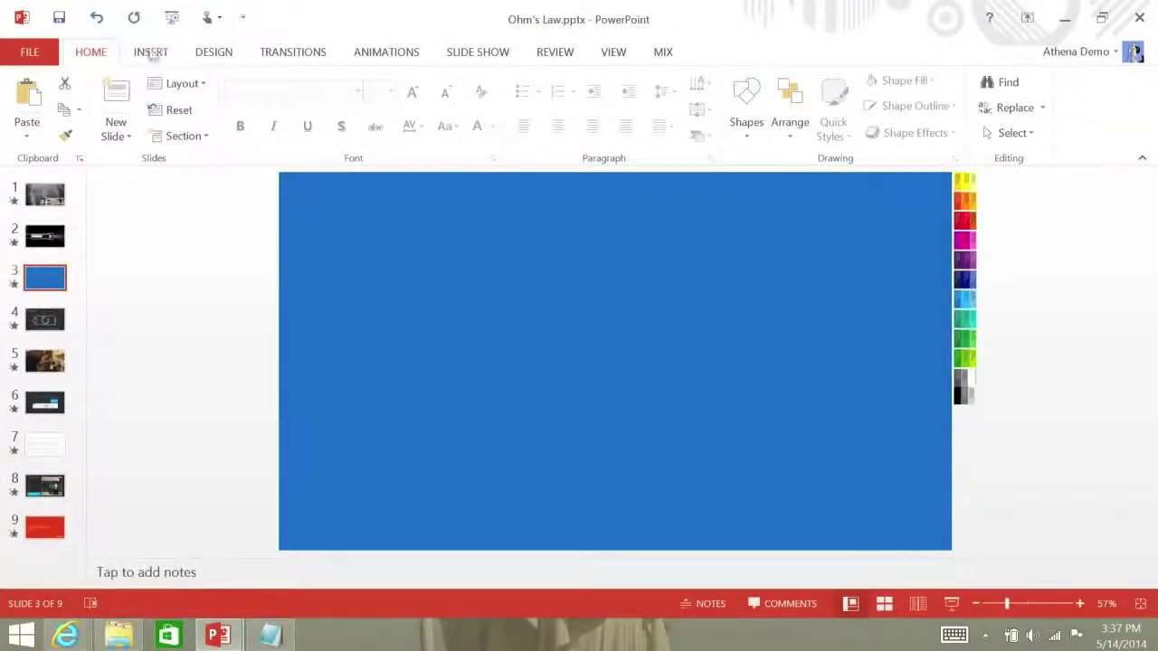
Step: Insert the CK-12 Science Resources app on the new slide 3 and trust it
click(664, 52)
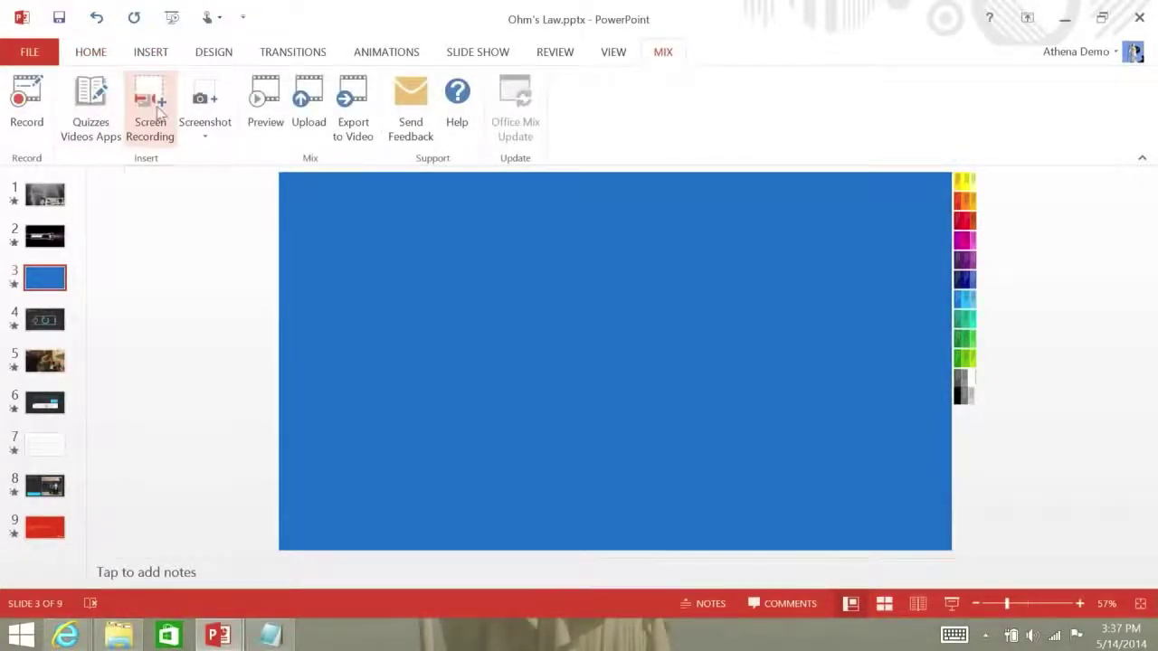
click(99, 134)
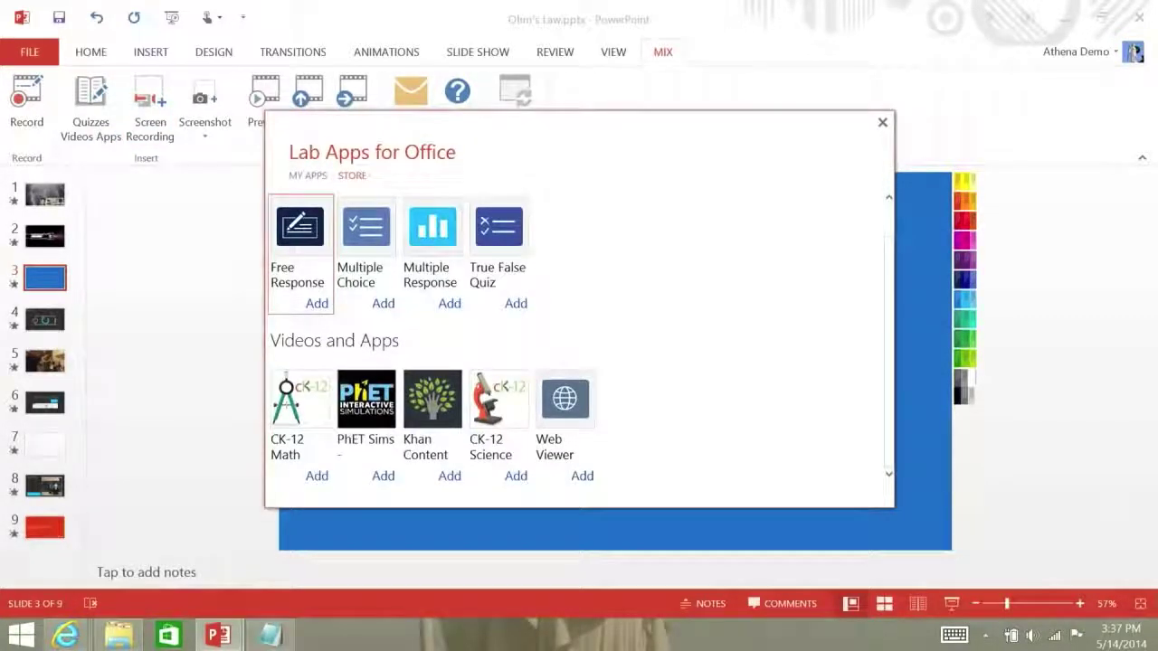
click(515, 476)
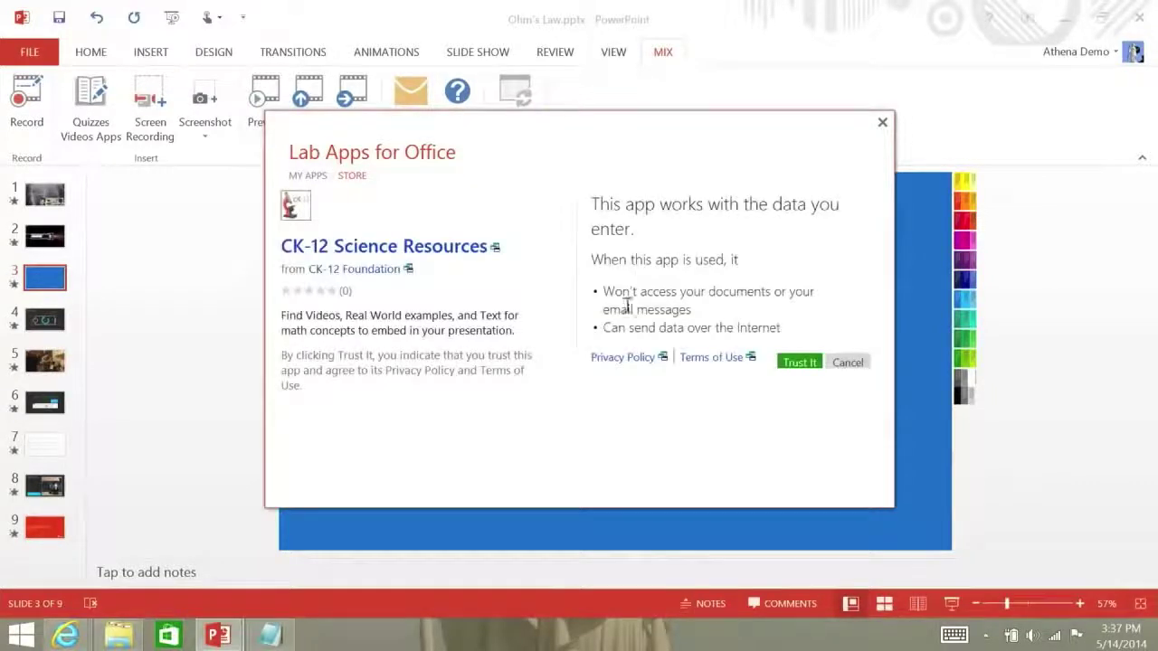
click(799, 362)
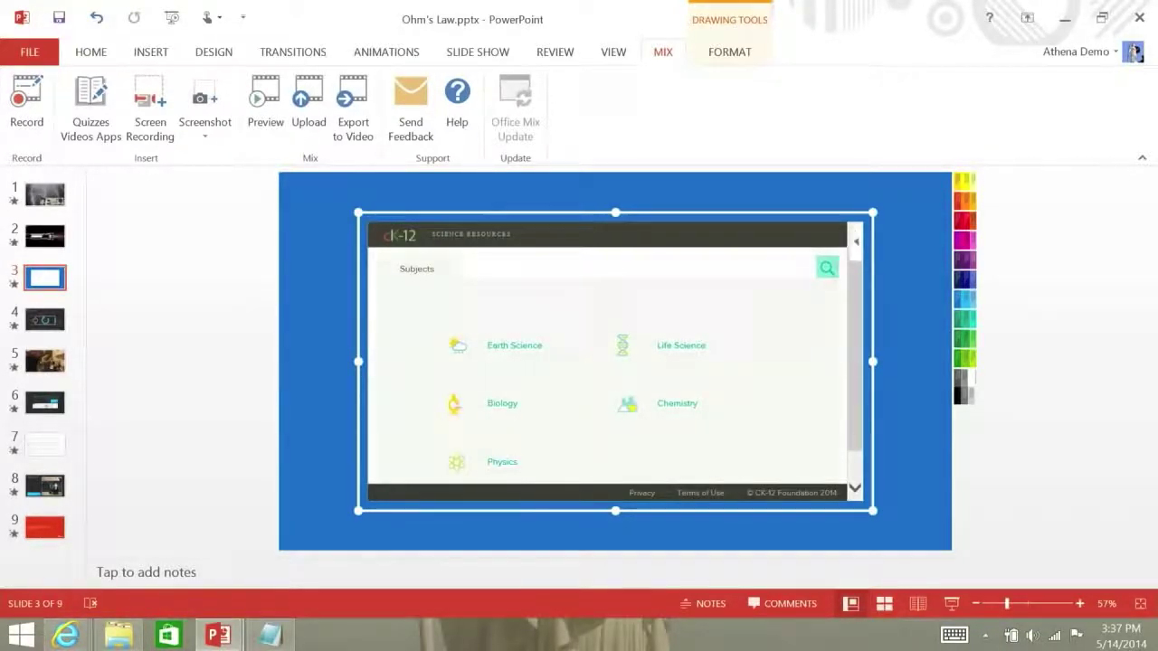
Step: Search the CK-12 Science Resources app on slide 3 for "Ohm's Law"
click(828, 268)
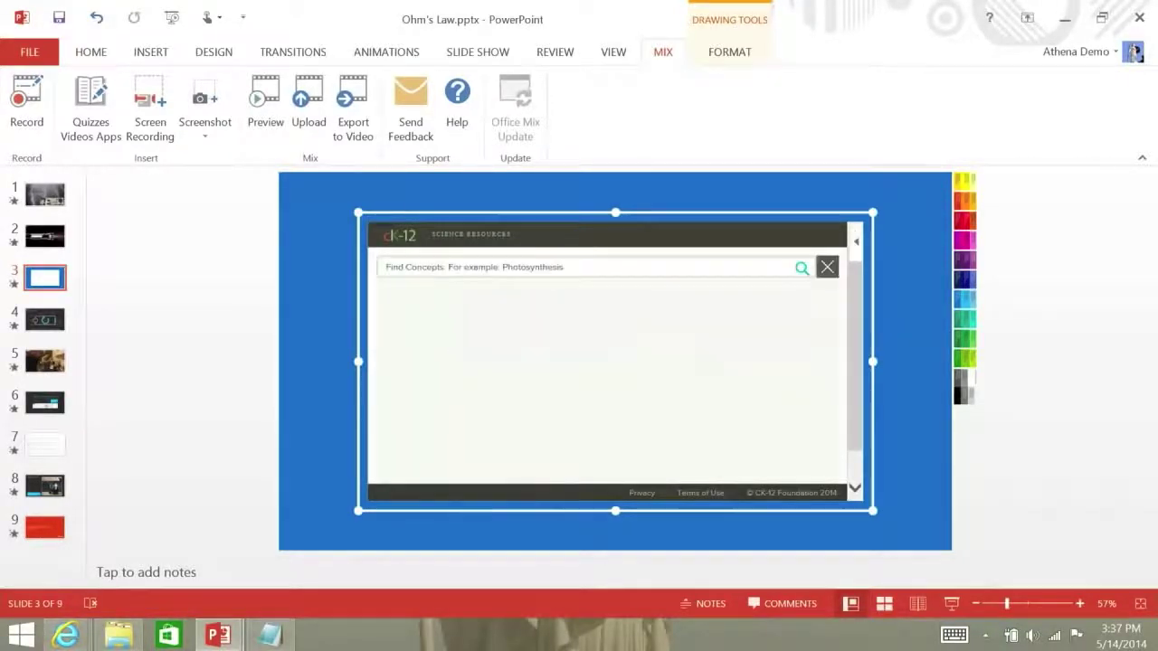
click(649, 267)
text(Ohm)
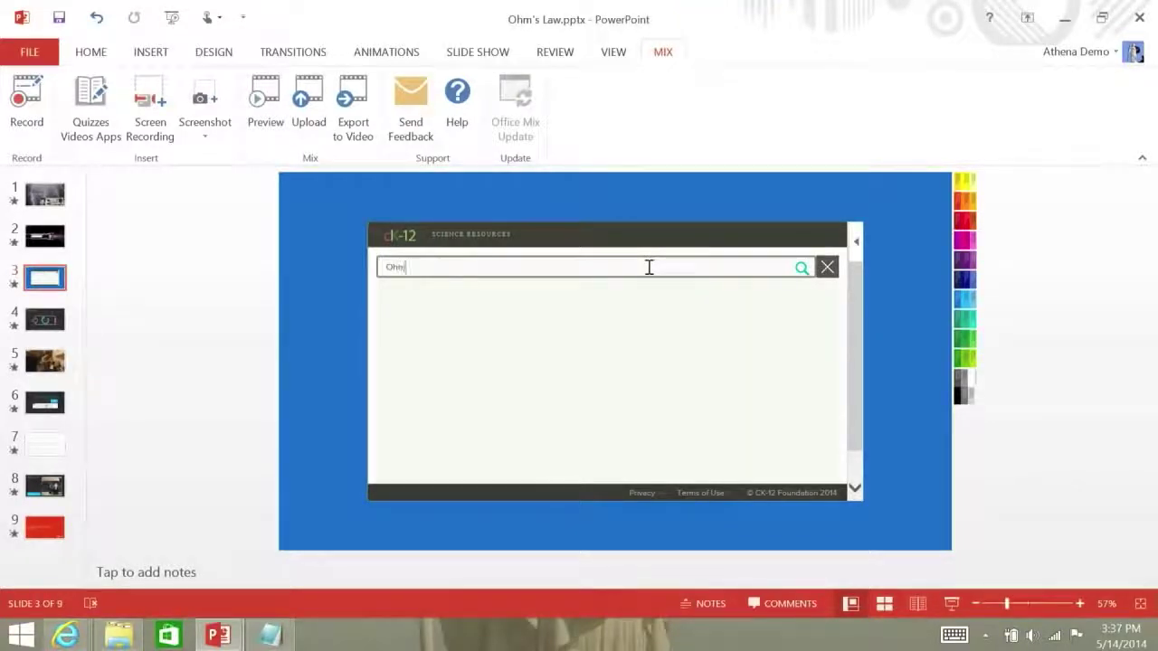
text('s Law)
key(Return)
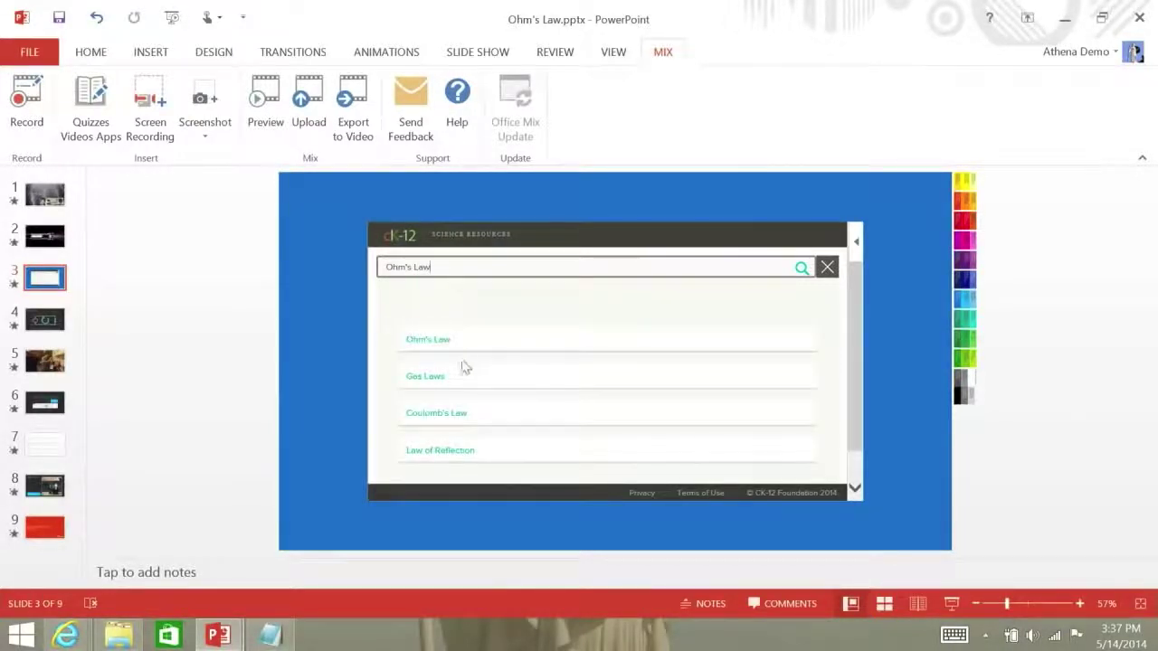
Step: From the Ohm's Law concept's reading materials, add the Basic-level article about using the law to calculate current
click(461, 351)
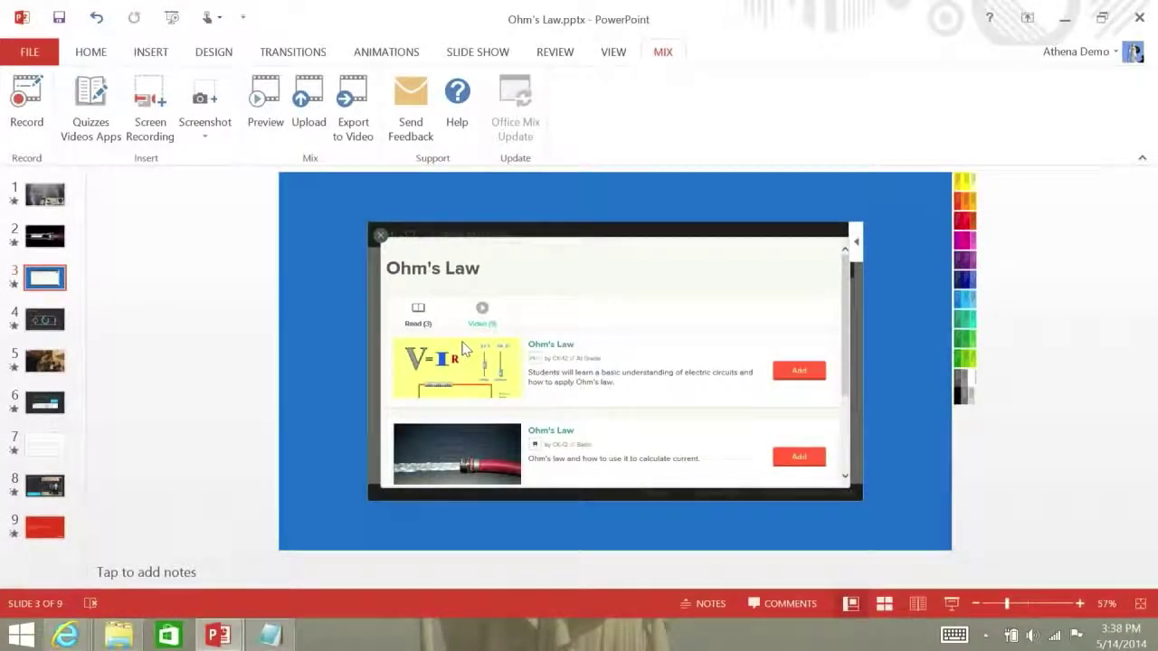
scroll(461, 350, down, 2)
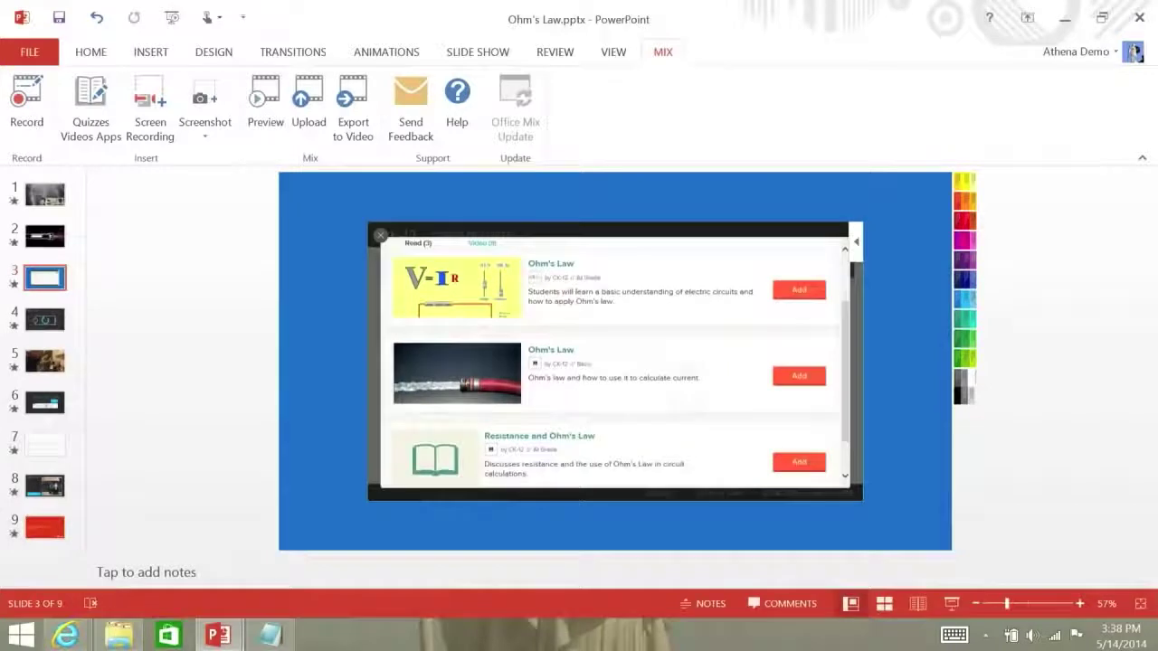
scroll(615, 362, down, 1)
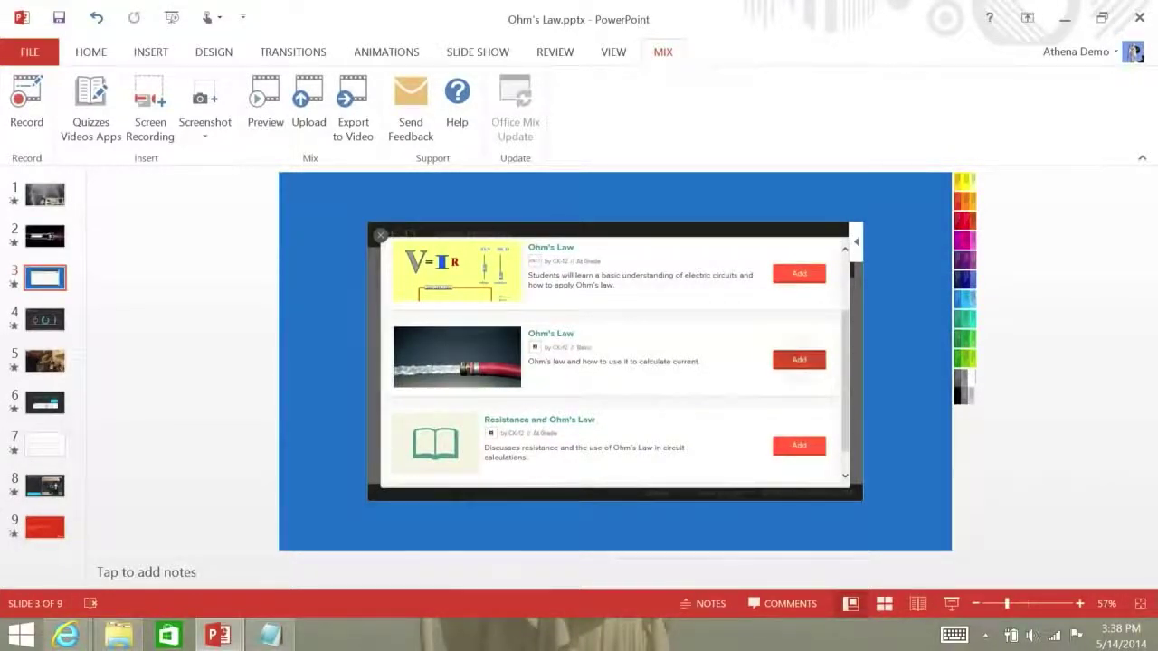
click(799, 359)
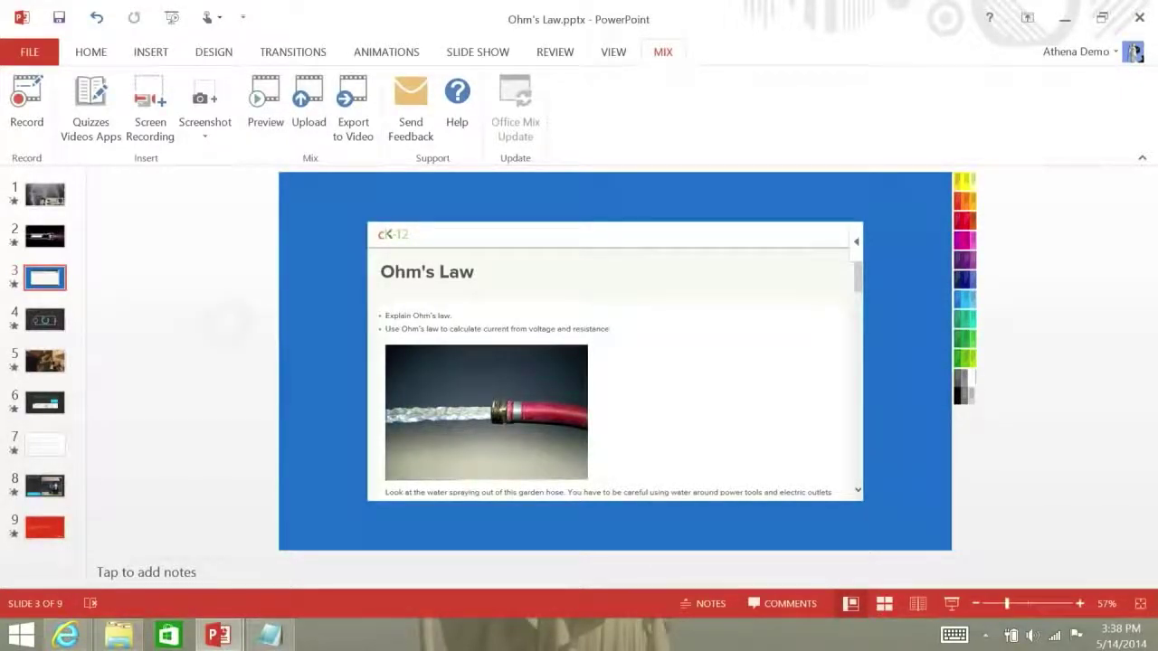
Step: Read through the embedded Ohm's Law article from its introduction down to the Summary section
scroll(615, 380, down, 1)
scroll(615, 380, up, 1)
scroll(615, 380, down, 4)
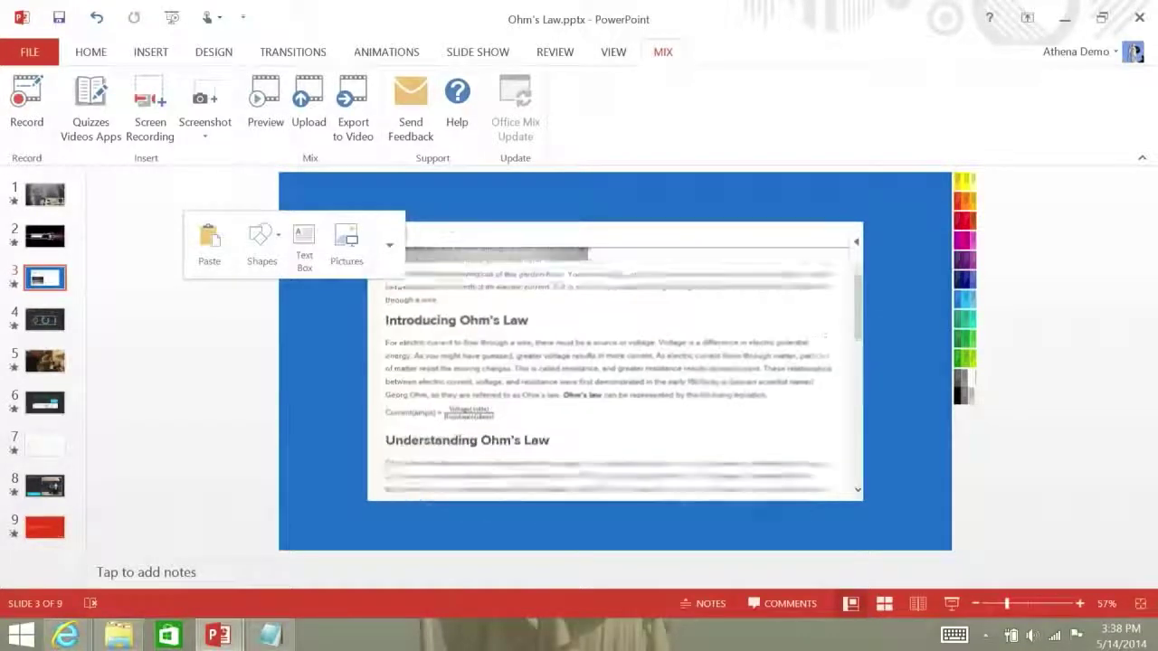
scroll(616, 362, down, 2)
scroll(615, 380, down, 5)
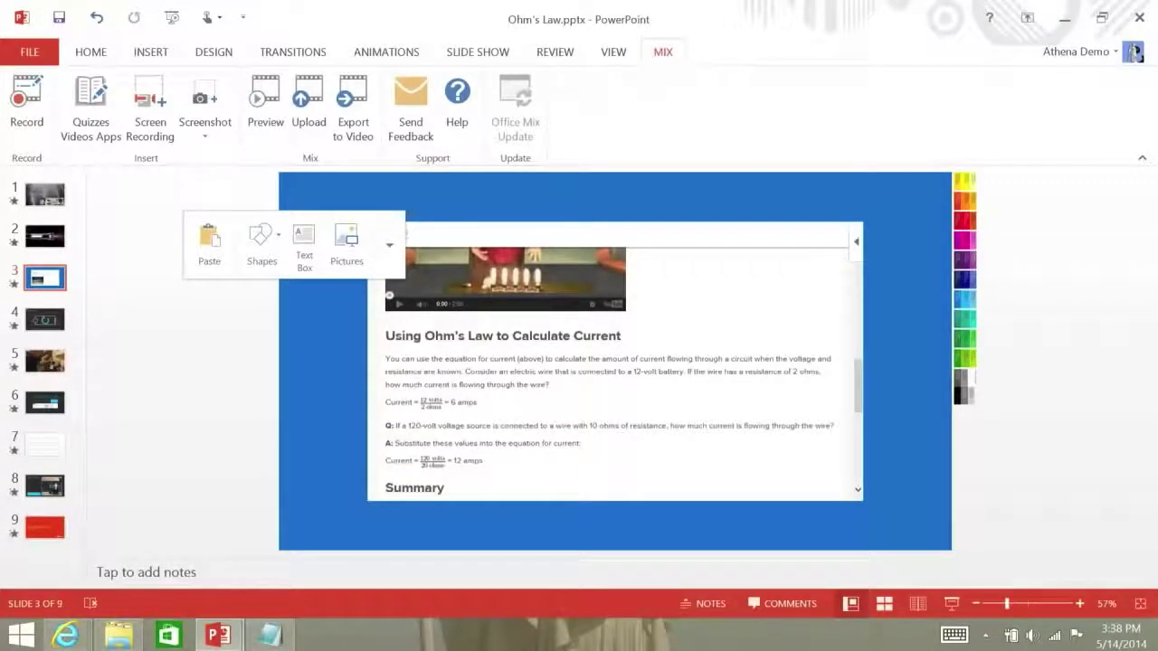
scroll(615, 361, down, 1)
scroll(615, 371, down, 1)
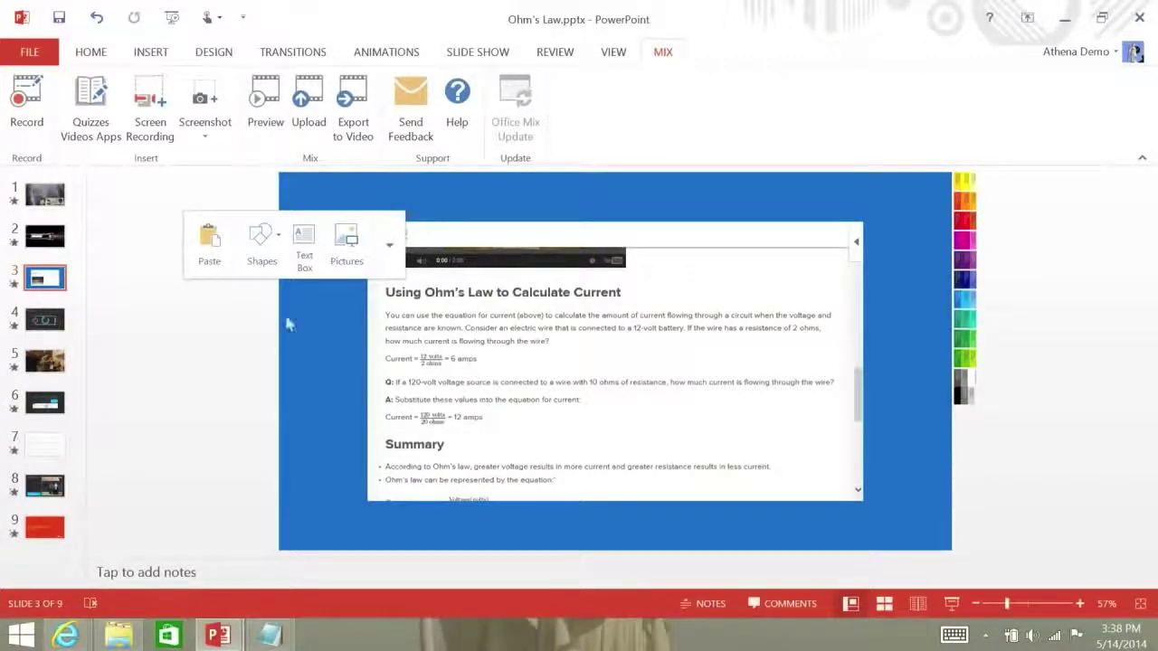
Step: Add a new slide after slide 3 and insert the trusted True False Quiz app on it
click(57, 298)
key(Return)
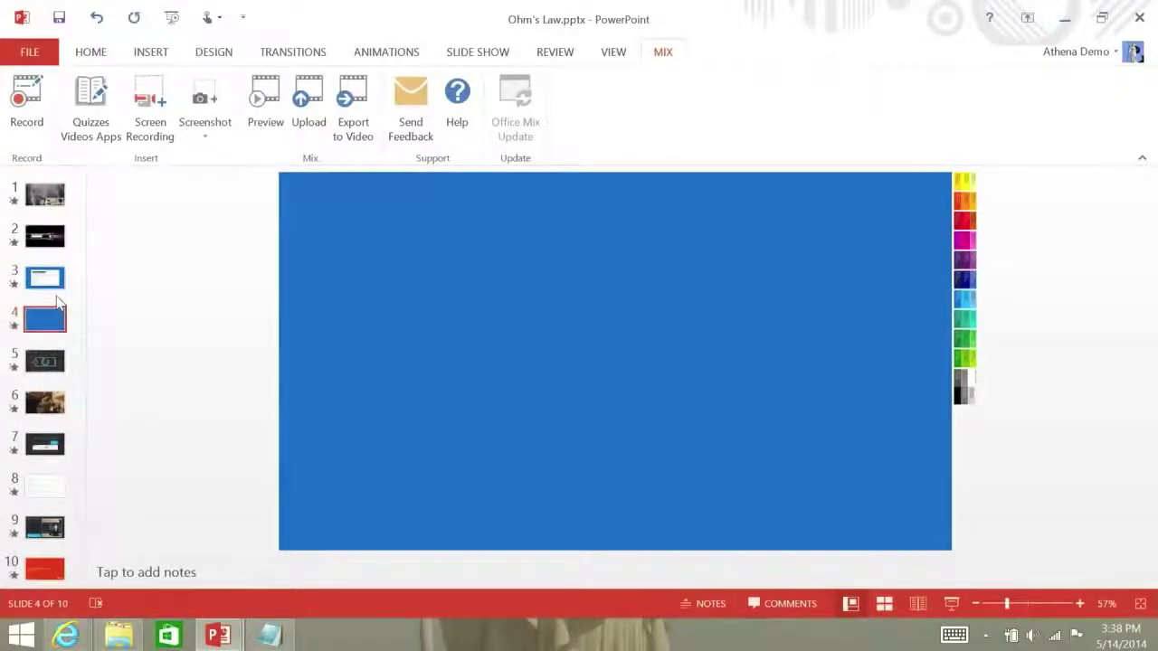
click(86, 122)
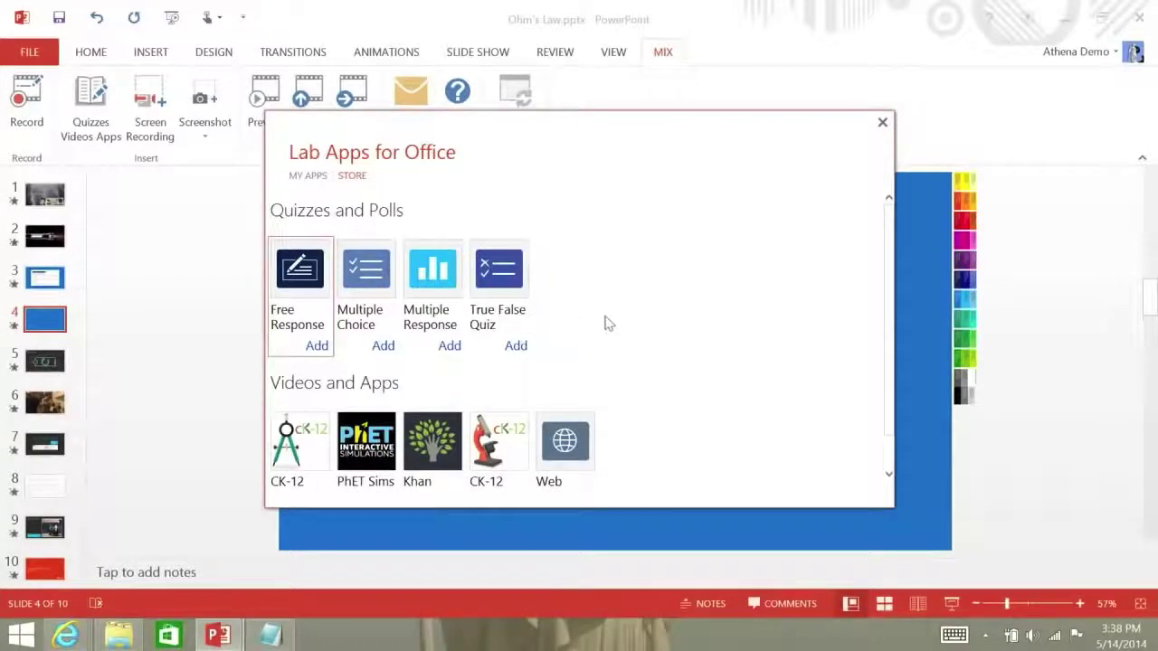
click(477, 282)
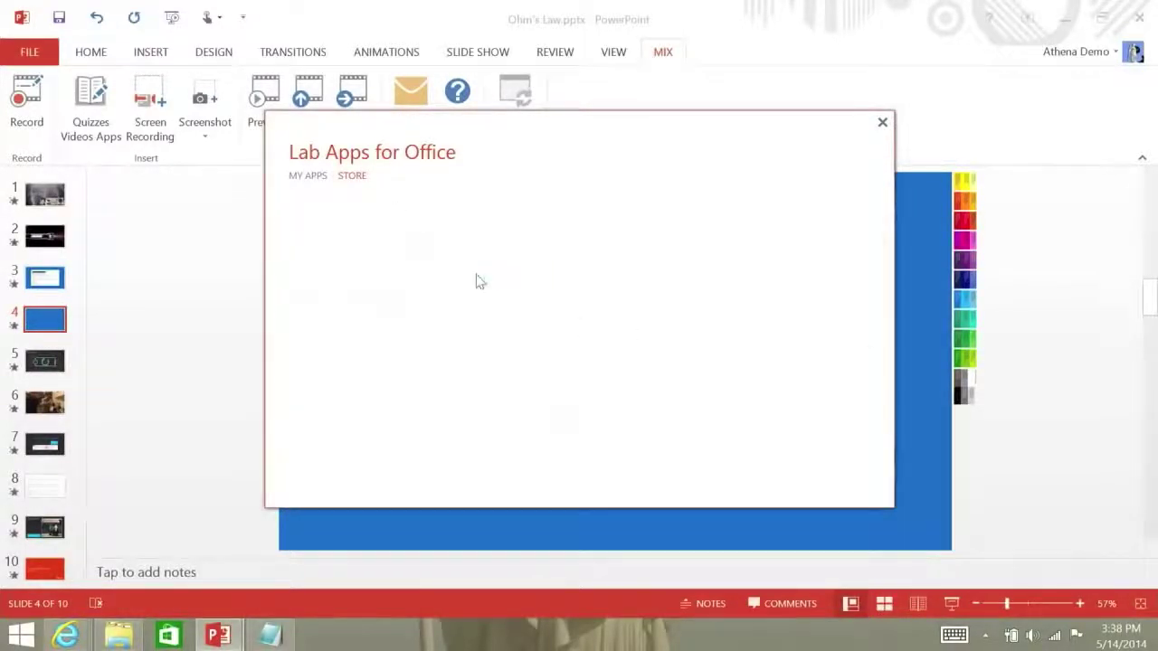
key(ctrl+a)
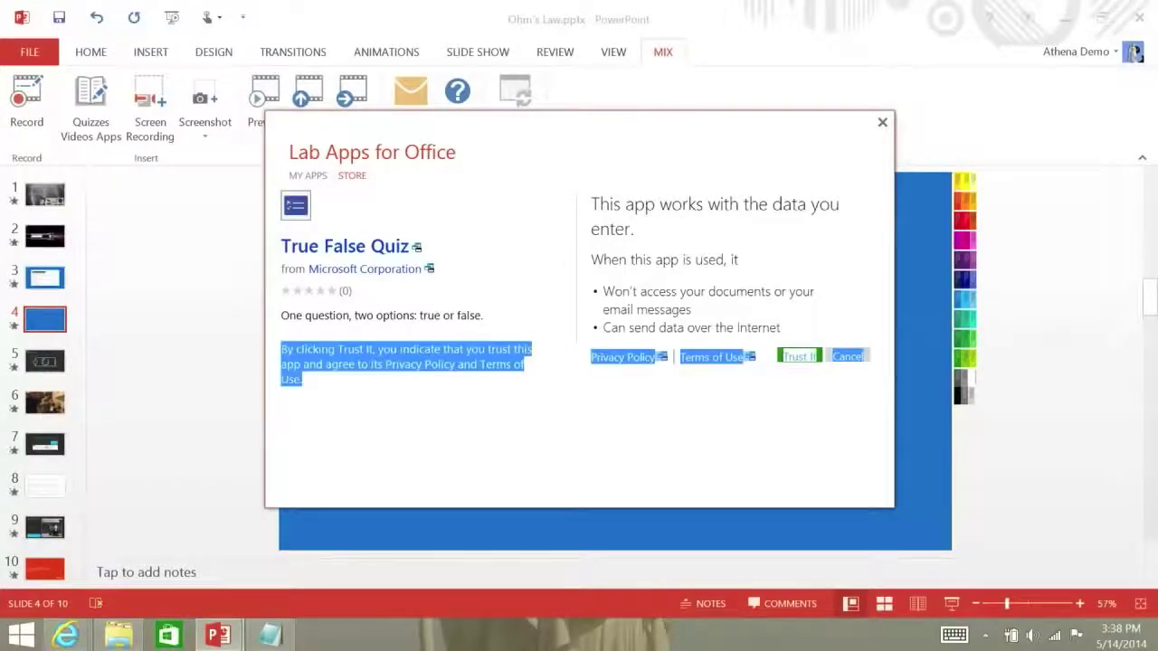
click(799, 357)
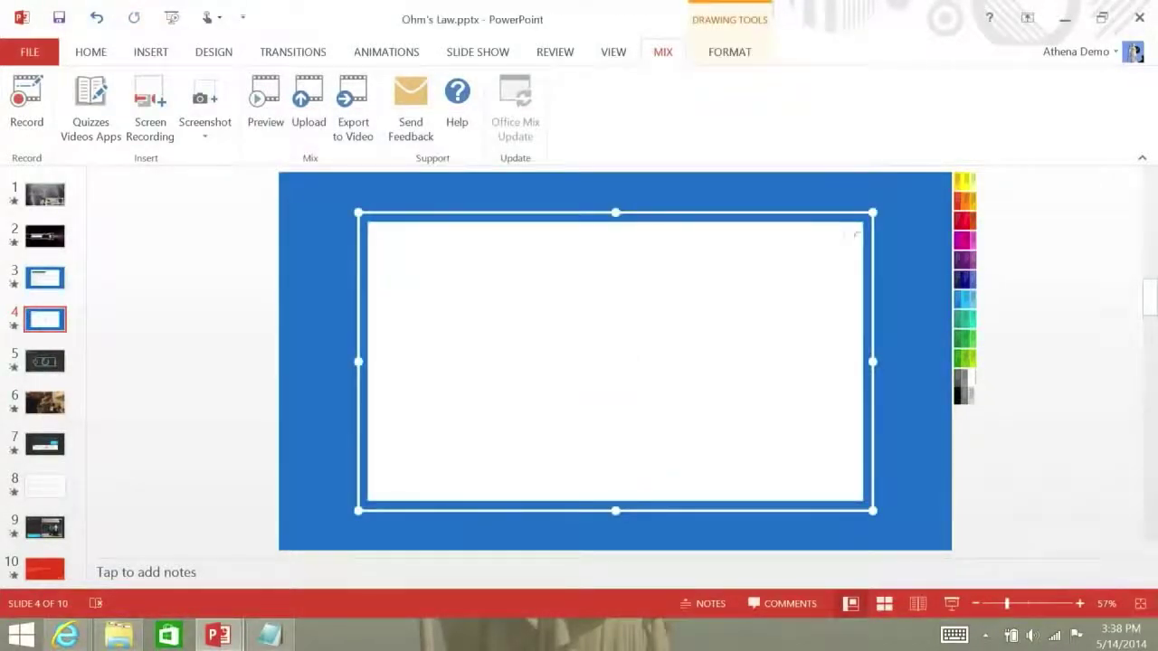
Step: Give the true/false quiz the question "Ohm's law says that v=i*r", and move the previewed quiz slide to the start of the presentation
click(576, 273)
text(Ohm)
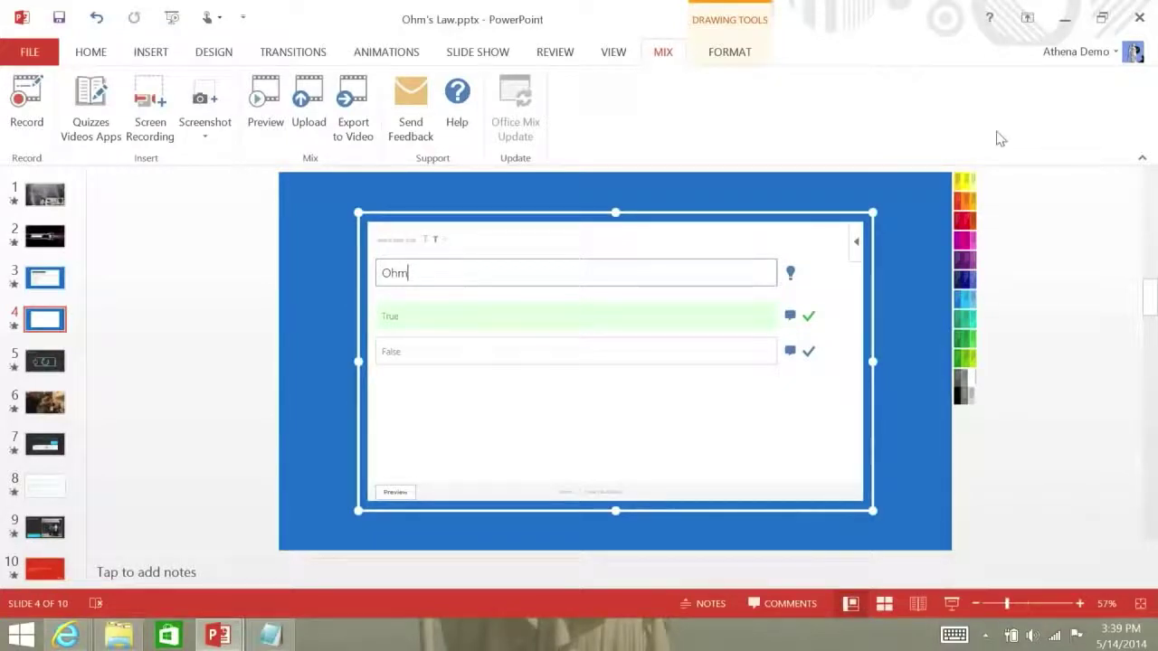
text(law sys)
text(ys t)
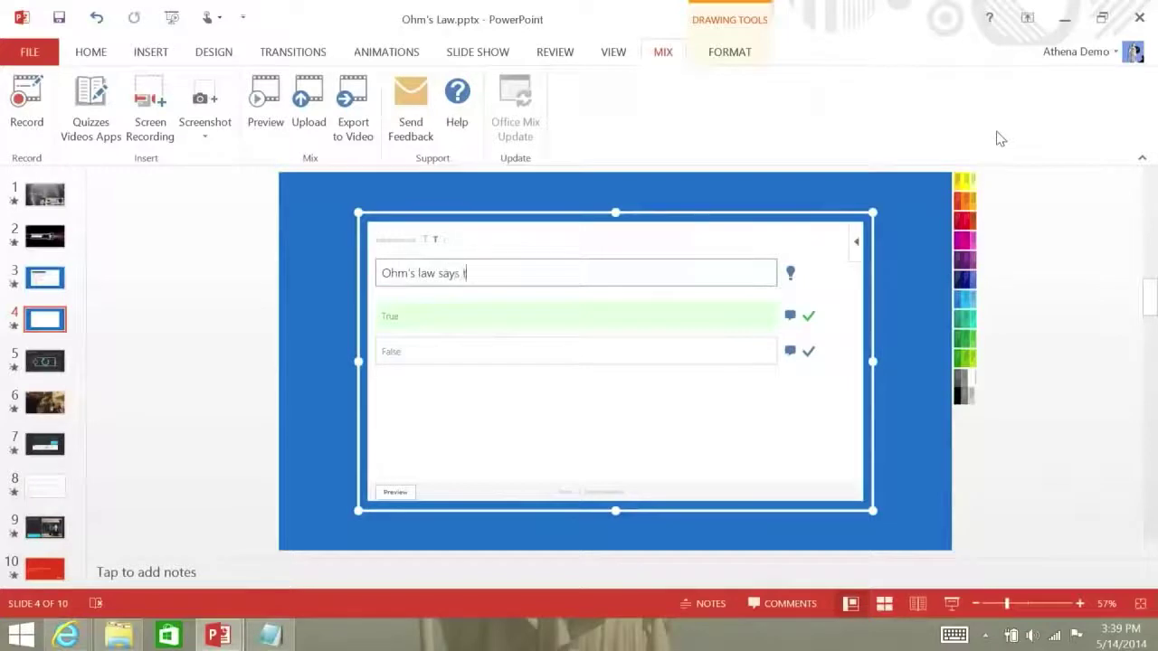
text(hat v=i*r)
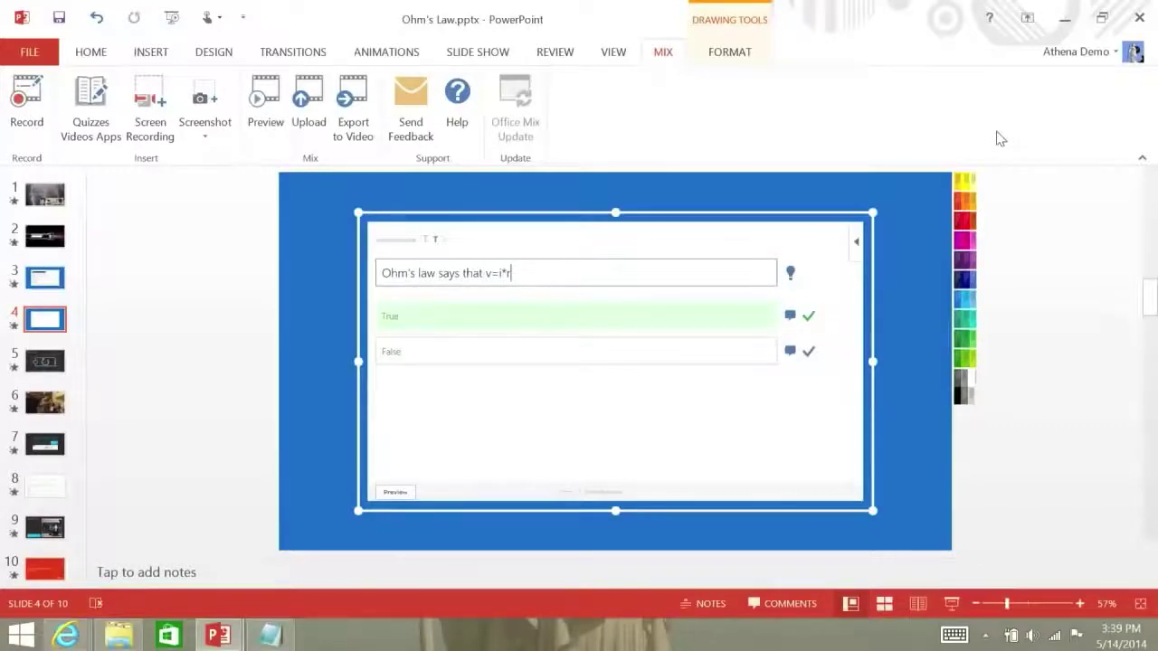
key(Escape)
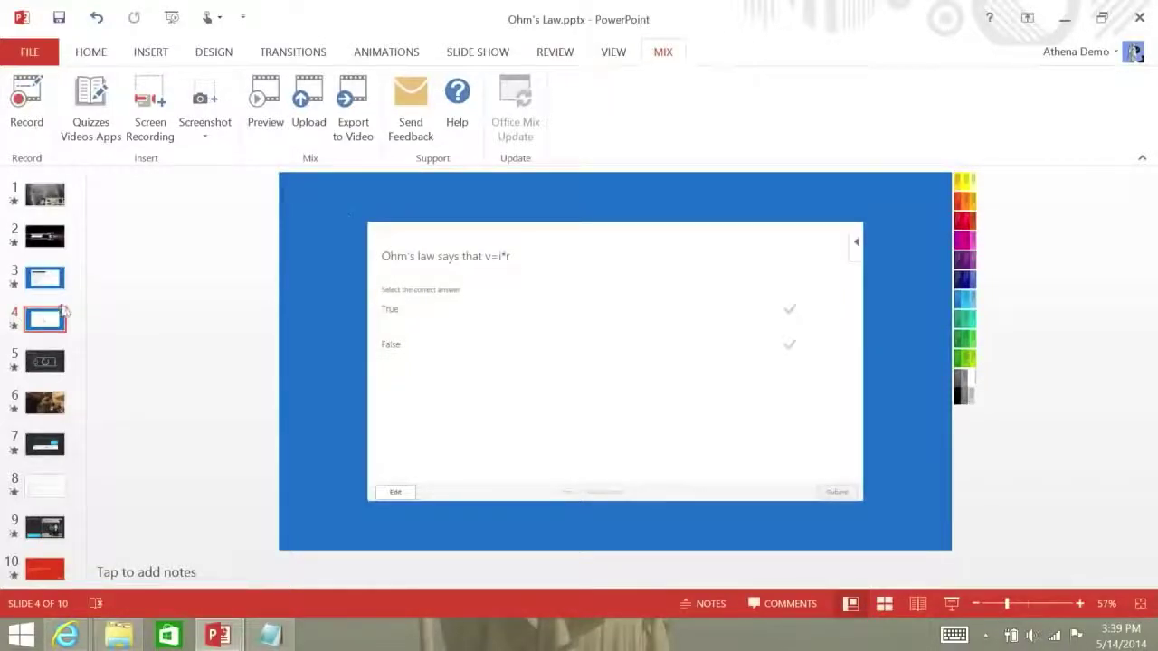
drag(45, 318, 26, 188)
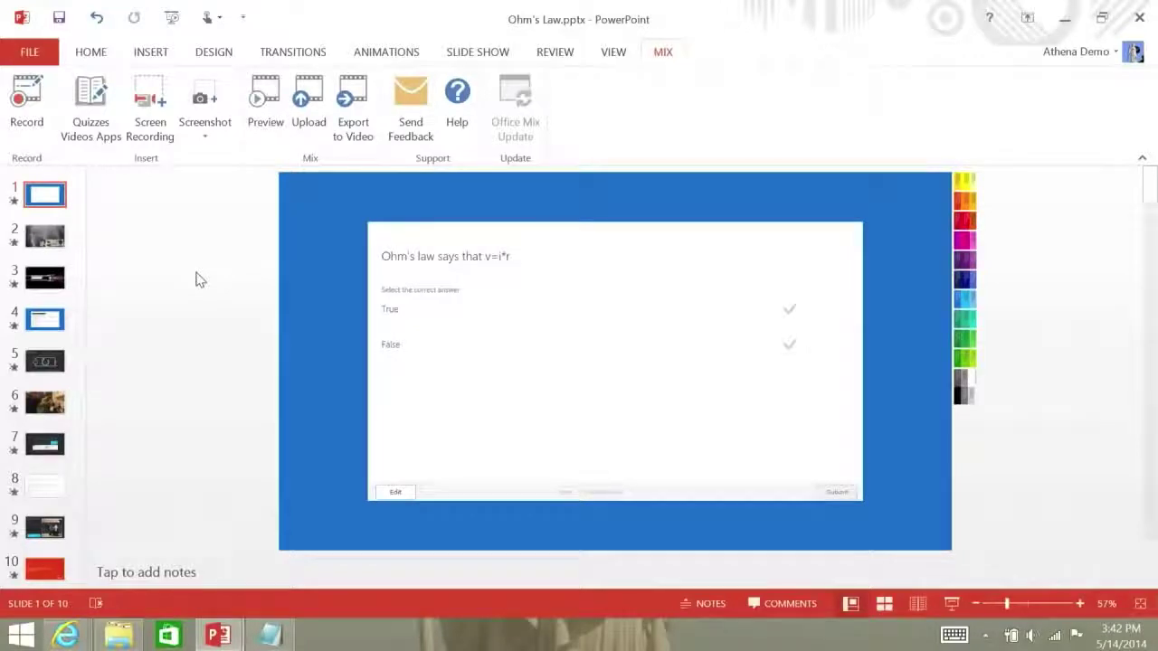
Step: Switch to the Pizza Lesson presentation and play its uploaded Mix from the Manage Mixes page in a maximized browser window
click(217, 635)
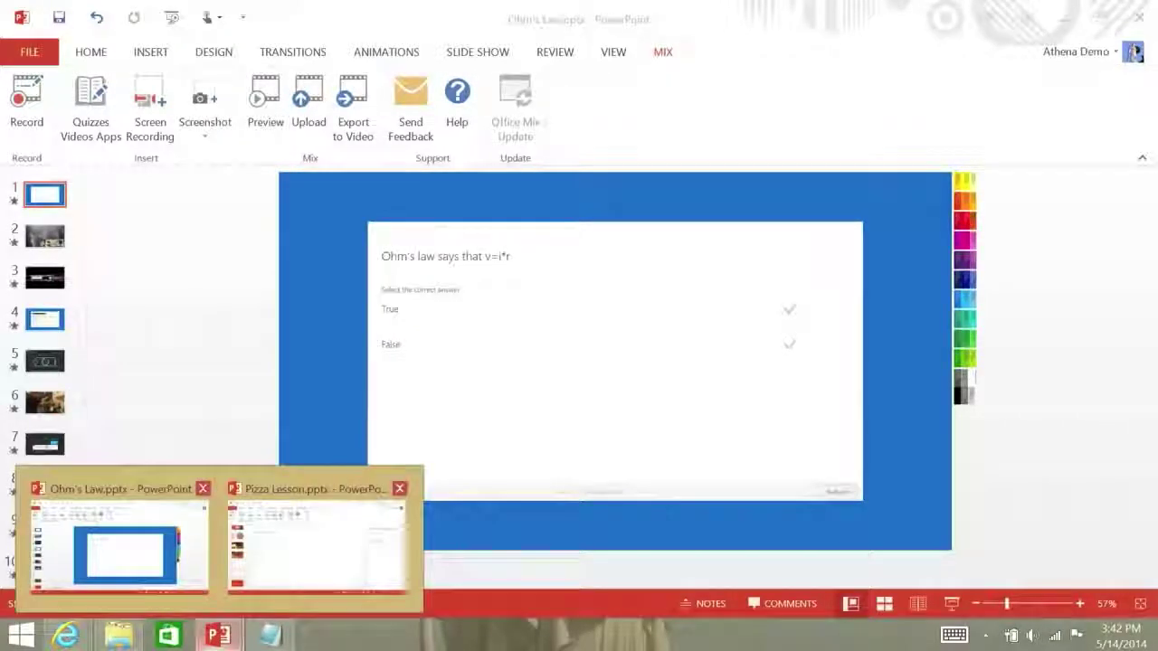
click(320, 543)
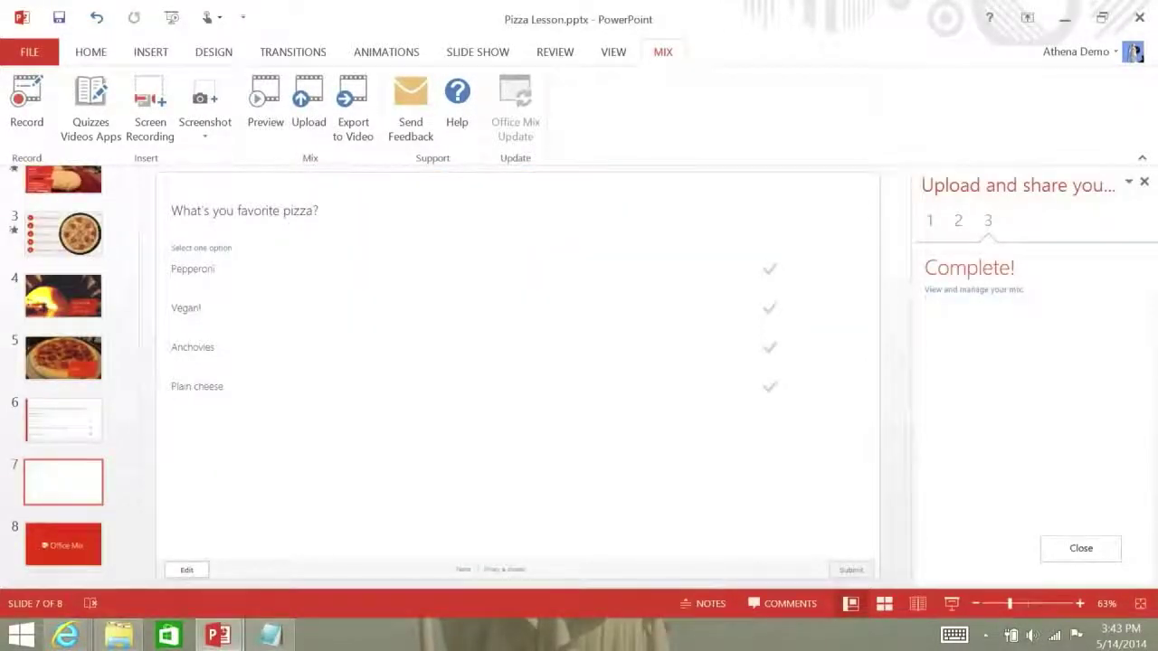
click(974, 290)
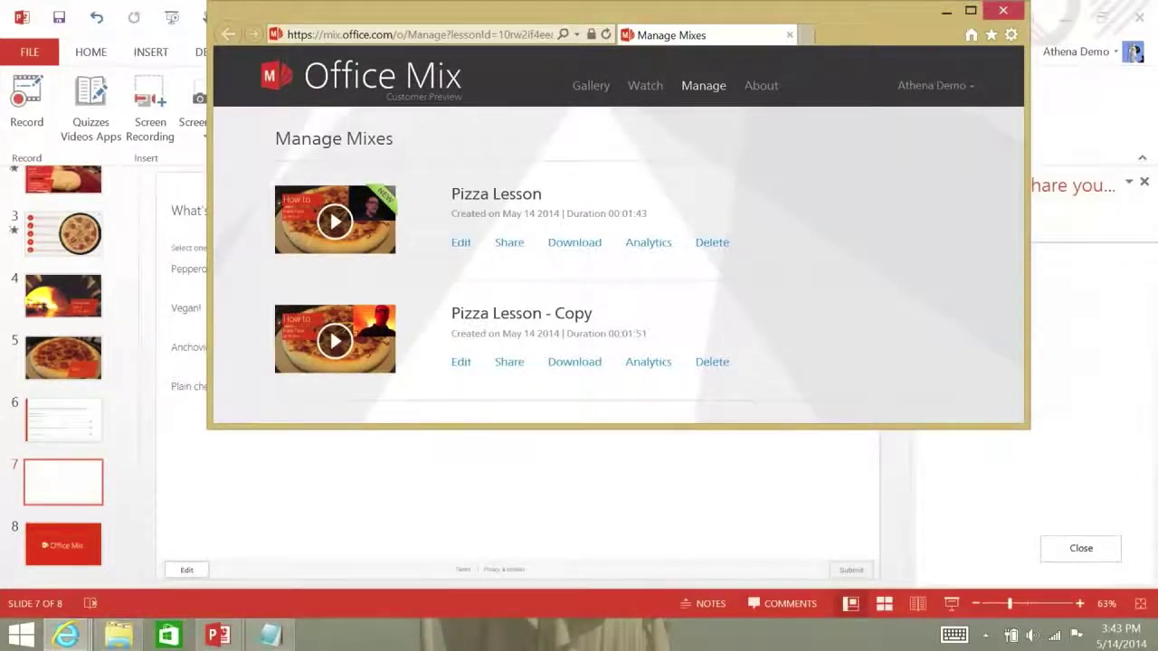
click(335, 222)
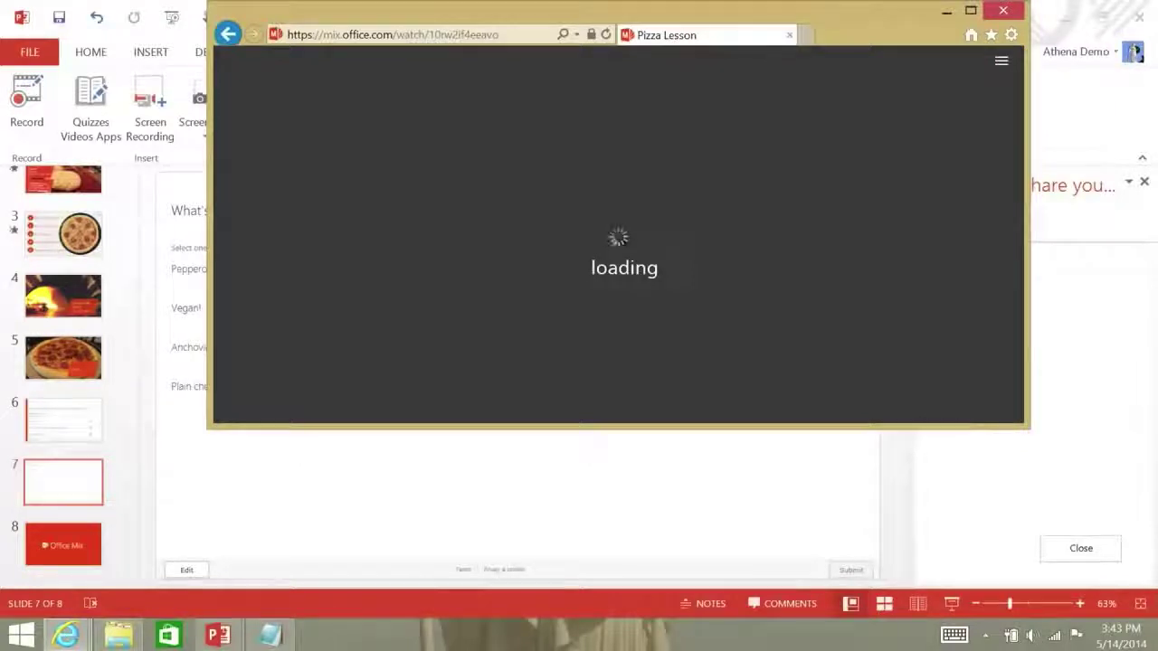
click(971, 10)
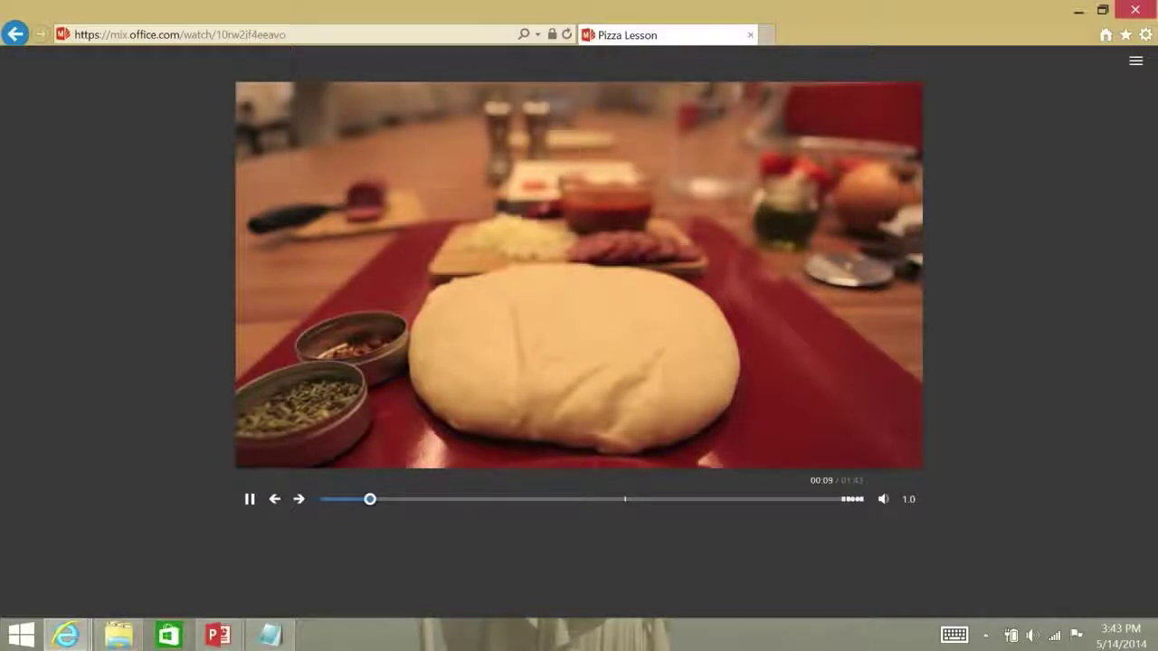
Step: Lower the system volume to about 20 while the Pizza Lesson Mix plays
key(XF86AudioLowerVolume)
key(XF86AudioLowerVolume)
key(XF86AudioLowerVolume)
key(XF86AudioLowerVolume)
key(XF86AudioLowerVolume)
key(XF86AudioLowerVolume)
key(XF86AudioLowerVolume)
key(XF86AudioLowerVolume)
key(XF86AudioLowerVolume)
key(XF86AudioLowerVolume)
key(XF86AudioLowerVolume)
key(XF86AudioLowerVolume)
key(XF86AudioLowerVolume)
key(XF86AudioLowerVolume)
key(XF86AudioLowerVolume)
key(XF86AudioLowerVolume)
key(XF86AudioLowerVolume)
key(XF86AudioLowerVolume)
key(XF86AudioLowerVolume)
key(XF86AudioLowerVolume)
key(XF86AudioLowerVolume)
key(XF86AudioLowerVolume)
key(XF86AudioLowerVolume)
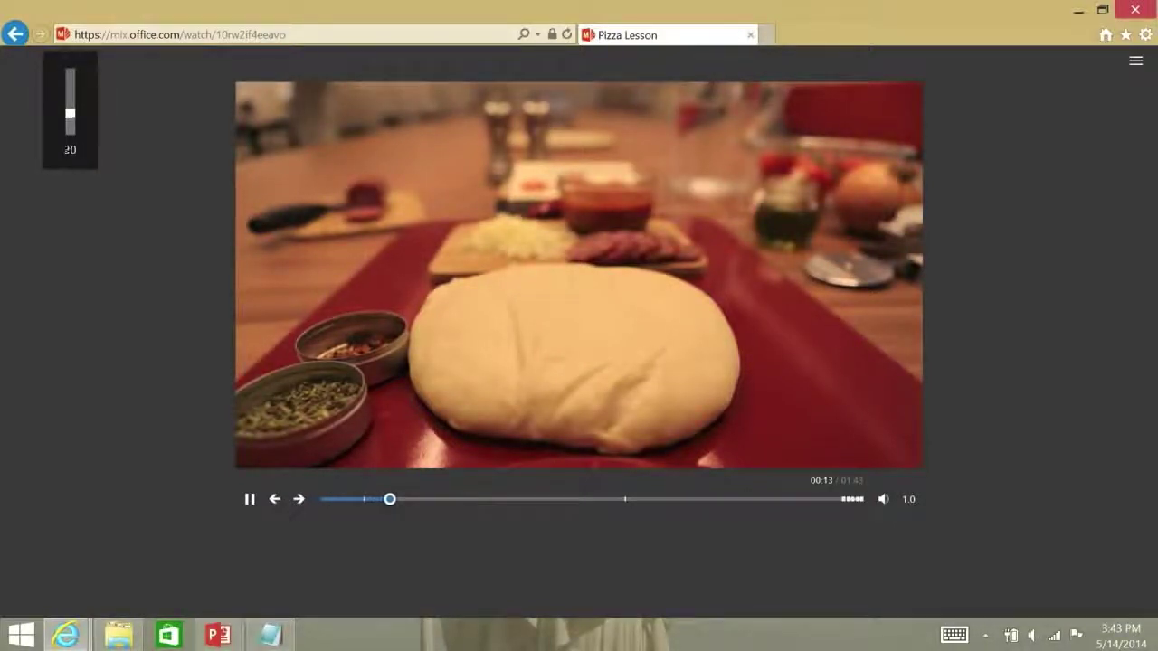
key(XF86AudioLowerVolume)
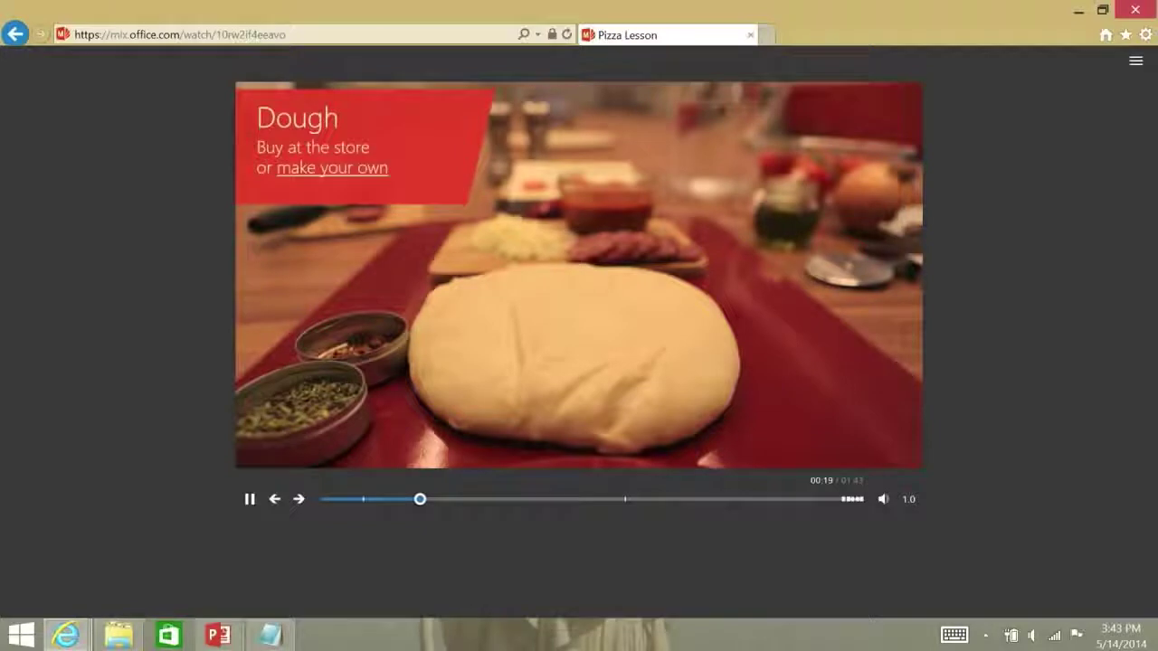
Step: Open the "make your own" link on the Dough slide to view the recipe page, and return to the Mix and pause it
click(332, 168)
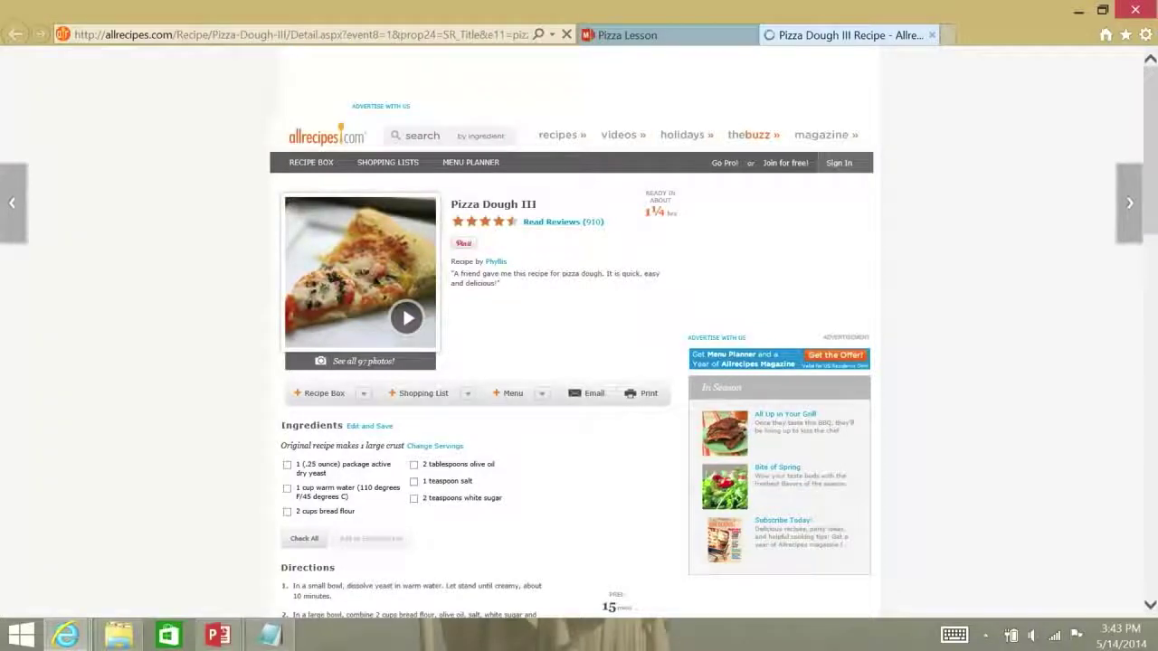
click(655, 36)
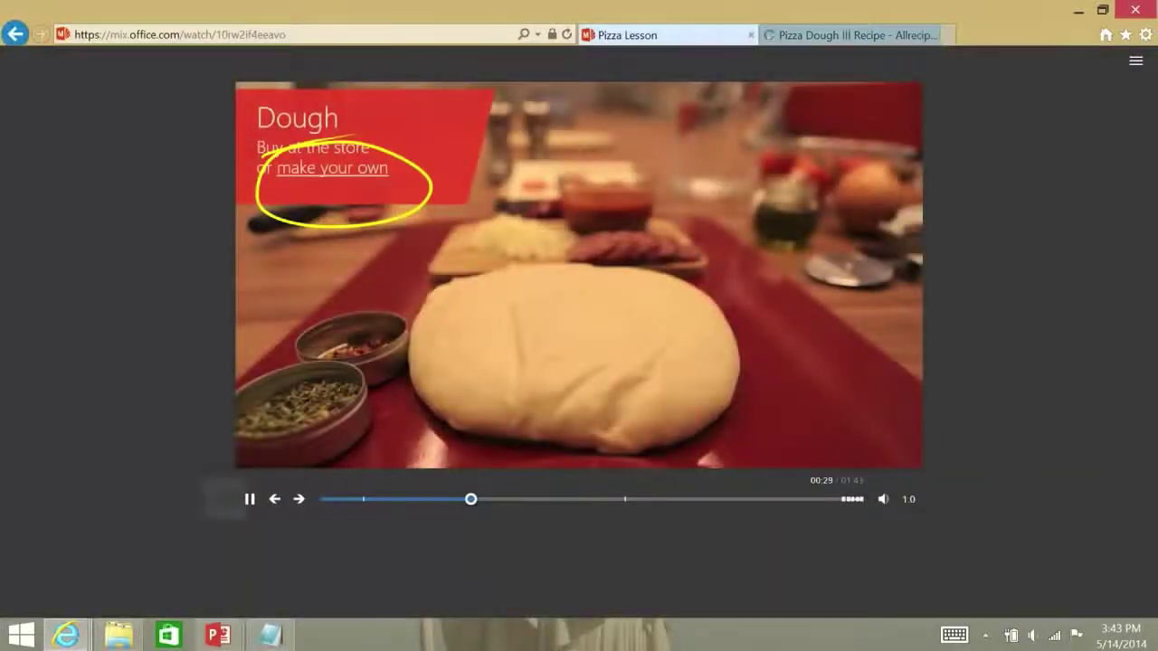
click(250, 499)
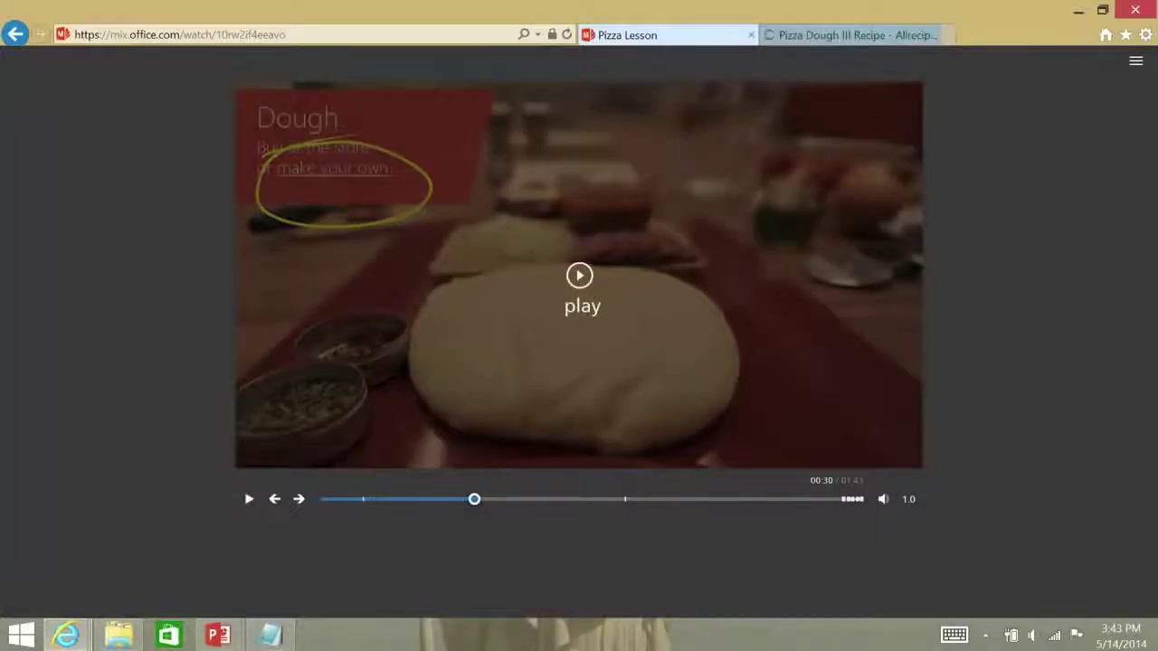